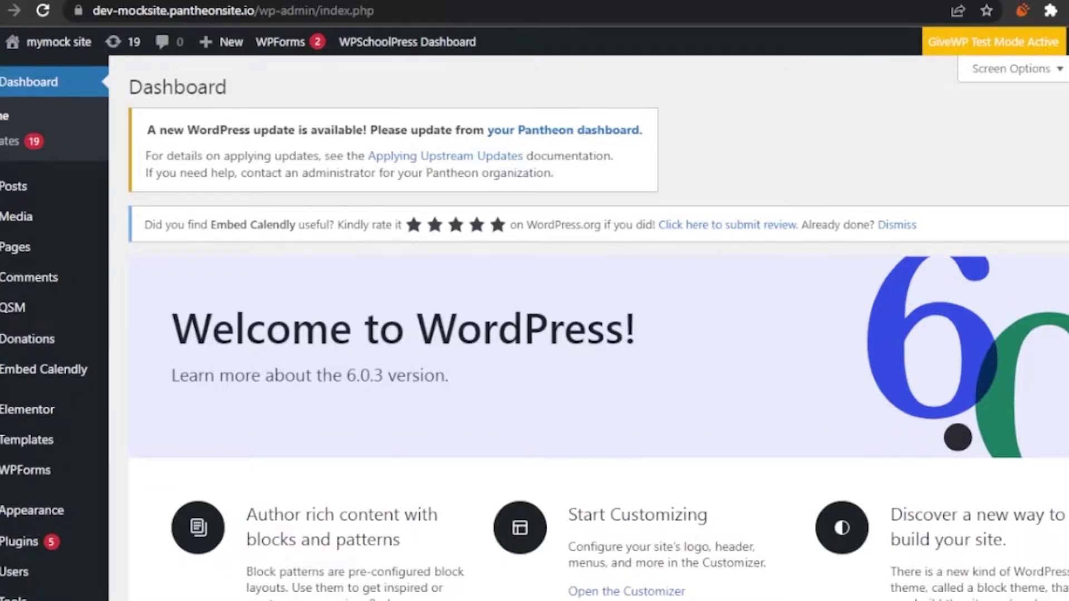
# Step: Go to Plugins > Add New and search the plugin directory for 'sticky header'
pyautogui.scroll(-5, 597, 327)
pyautogui.scroll(4, 597, 327)
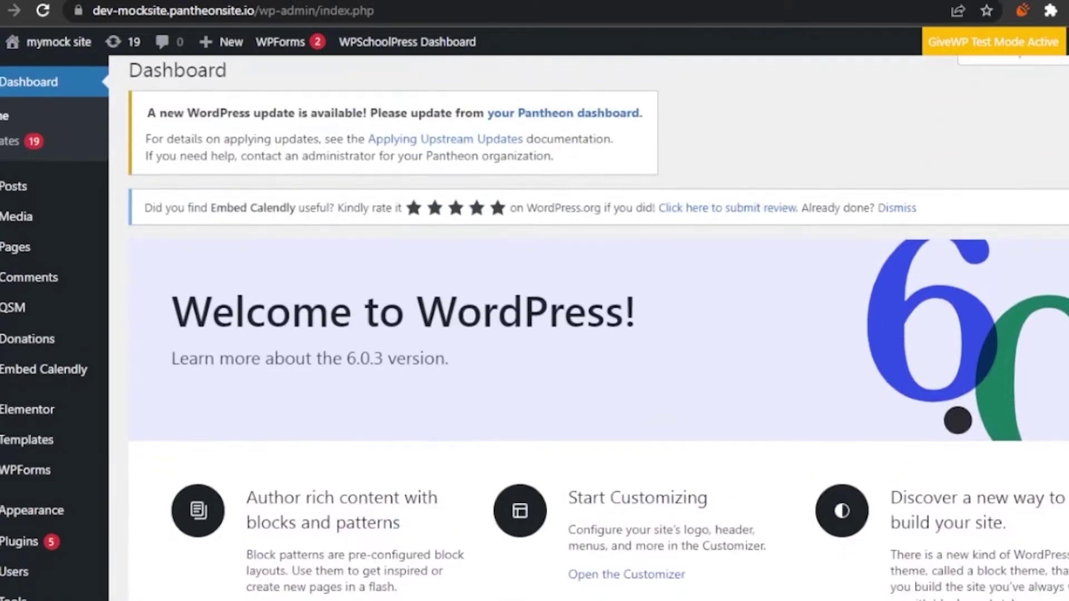
pyautogui.scroll(-4, 598, 327)
pyautogui.scroll(5, 598, 328)
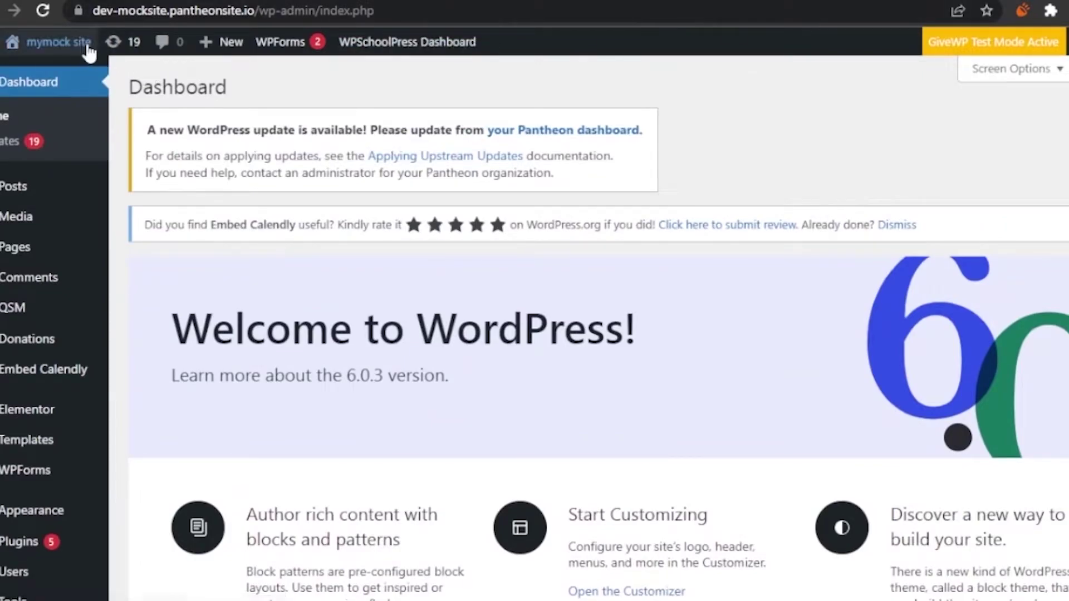
pyautogui.scroll(-2, 535, 327)
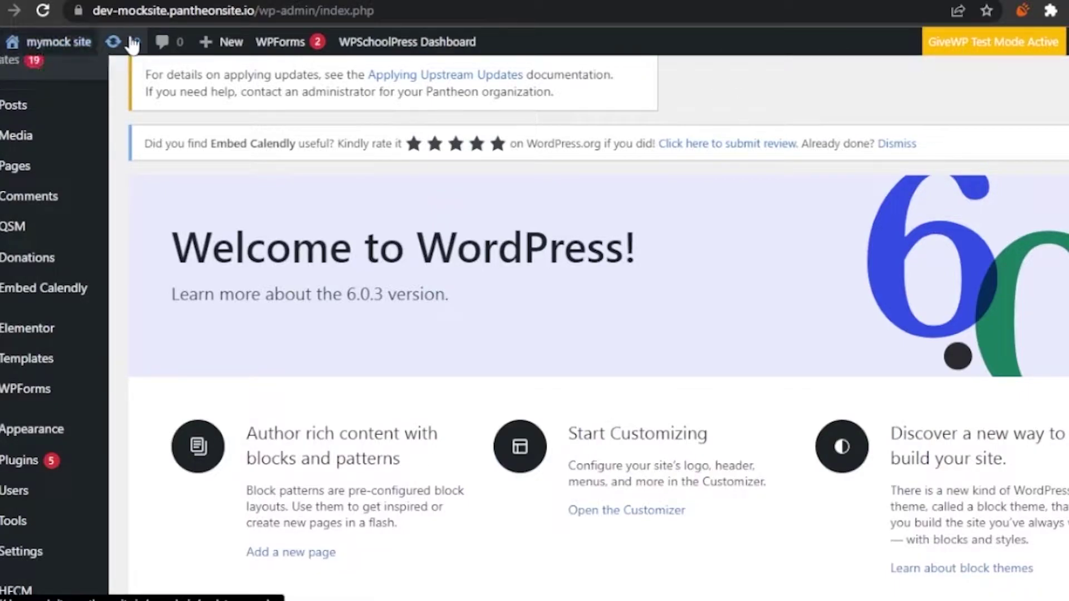
pyautogui.moveTo(388, 51)
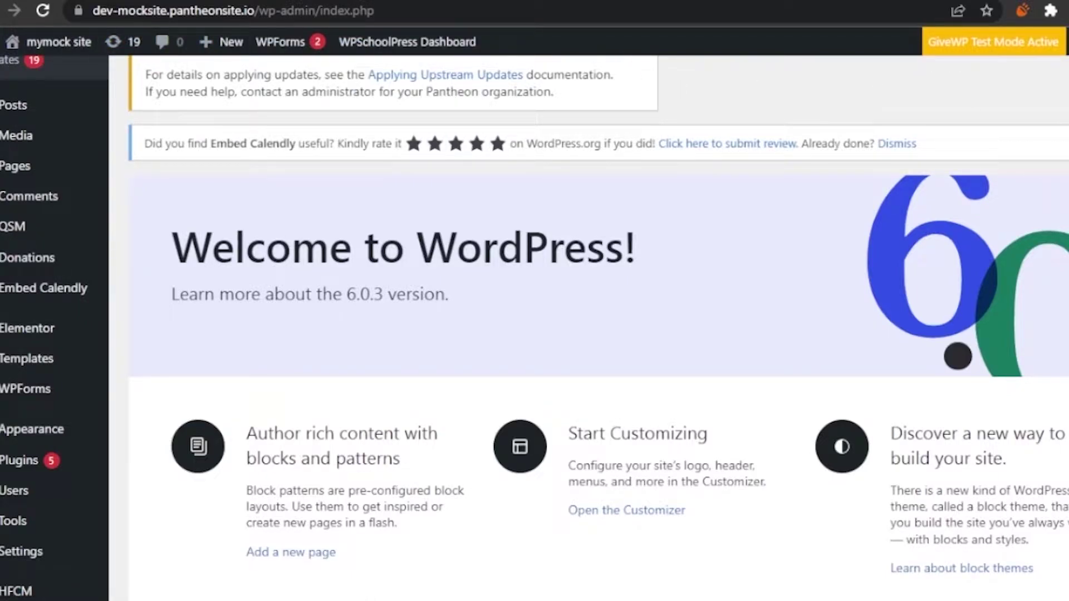
pyautogui.scroll(-8, 598, 328)
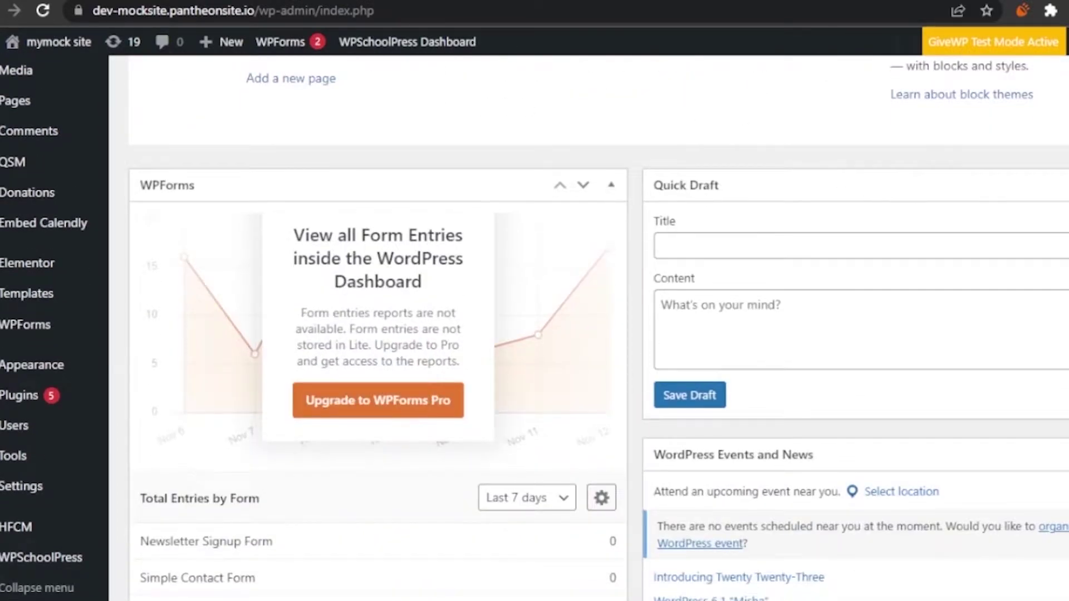
pyautogui.scroll(-6, 598, 328)
pyautogui.scroll(20, 598, 329)
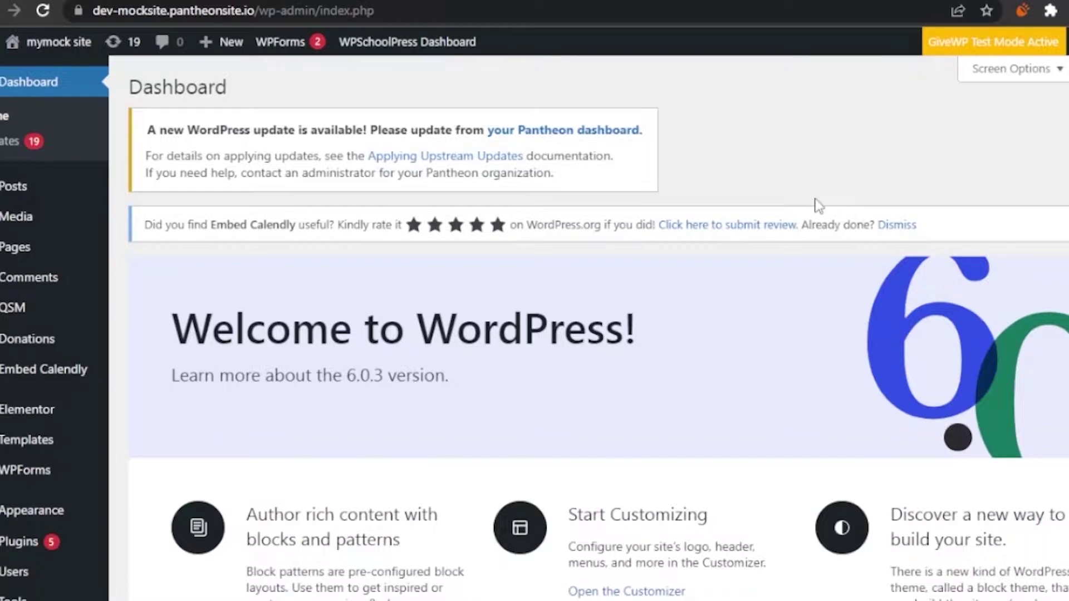
pyautogui.scroll(-8, 534, 329)
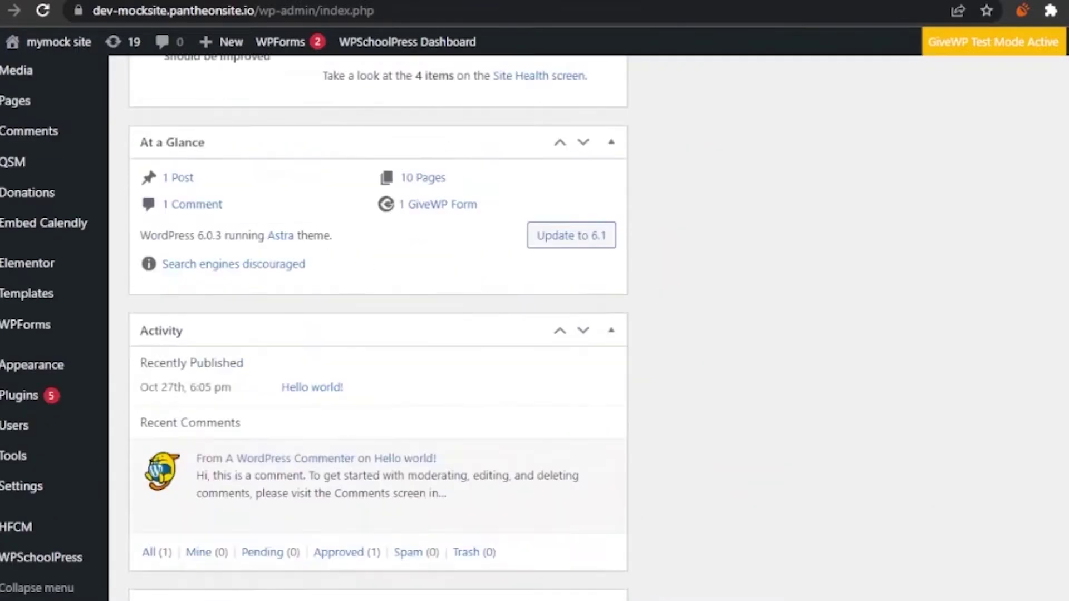
pyautogui.scroll(-7, 378, 328)
pyautogui.scroll(15, 378, 328)
pyautogui.scroll(-18, 379, 328)
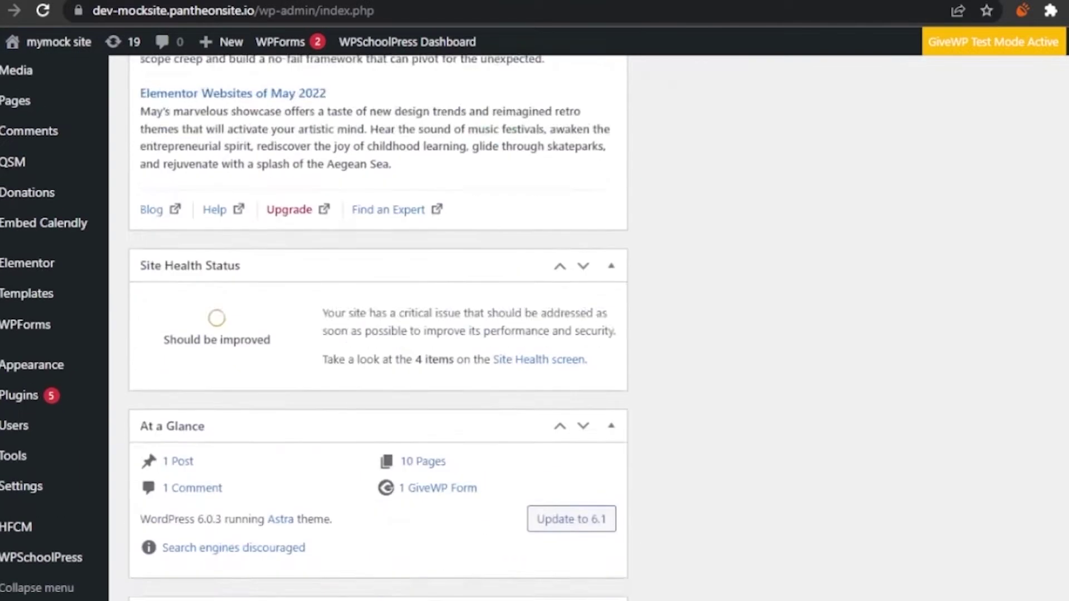
pyautogui.scroll(-10, 378, 329)
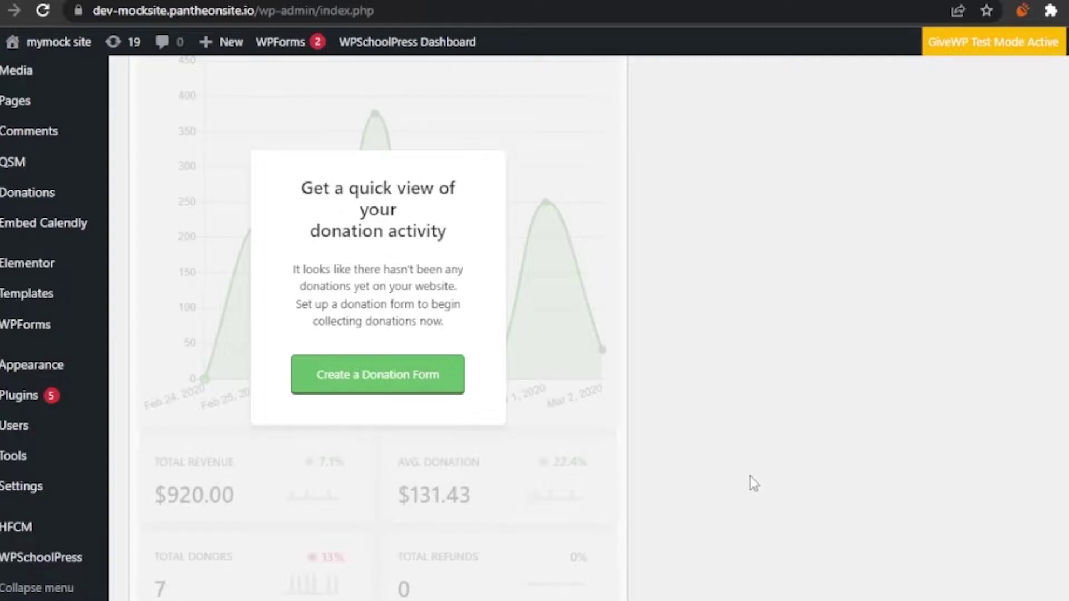
pyautogui.scroll(20, 379, 329)
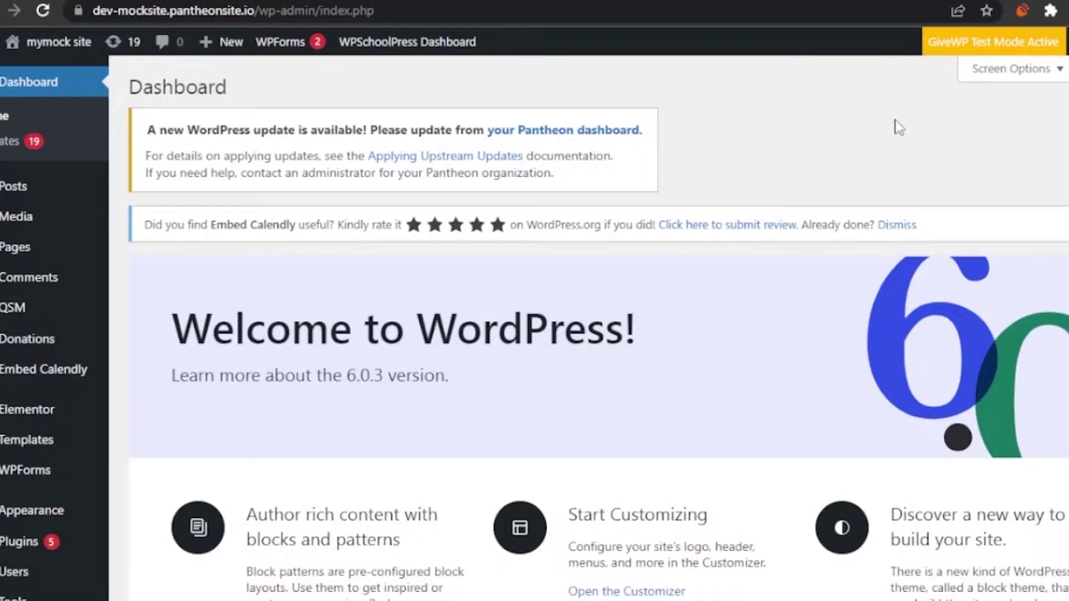
pyautogui.scroll(-20, 556, 329)
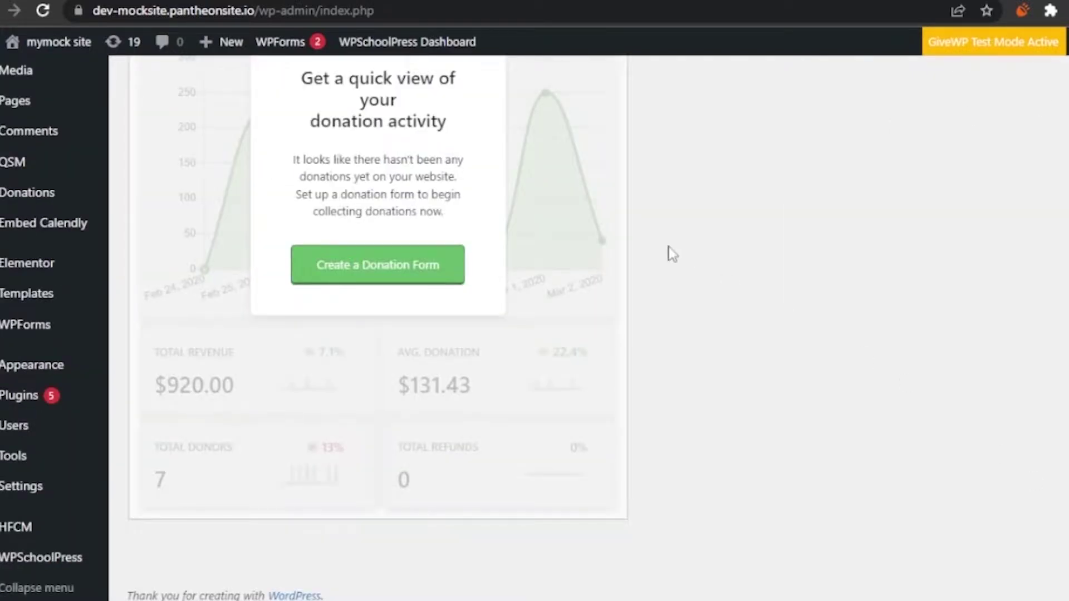
pyautogui.moveTo(72, 42)
pyautogui.scroll(15, 378, 329)
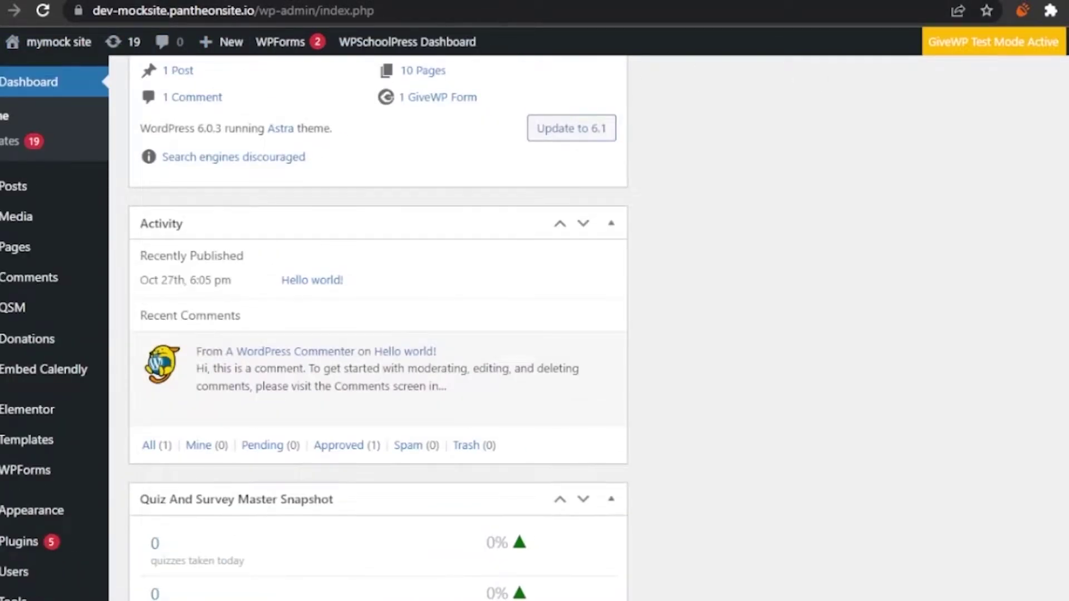
pyautogui.scroll(9, 379, 329)
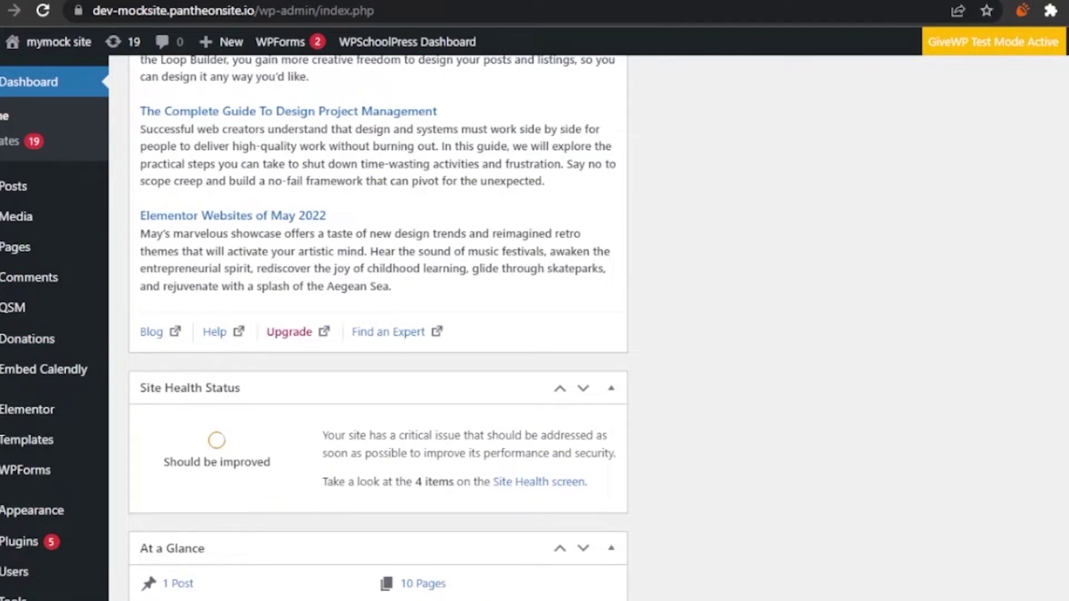
pyautogui.scroll(10, 379, 328)
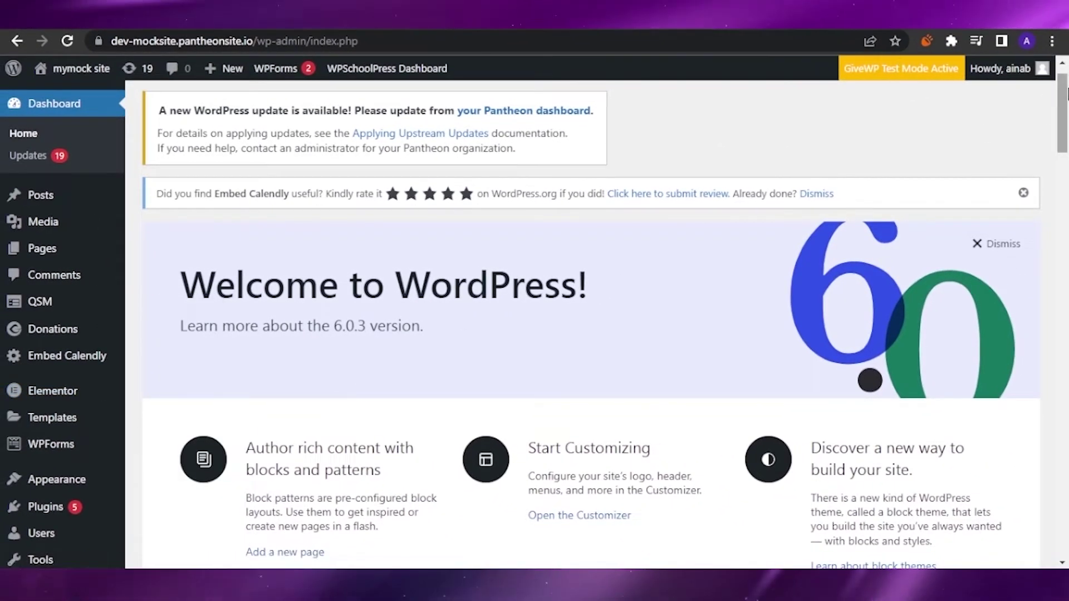
pyautogui.scroll(-4, 274, 239)
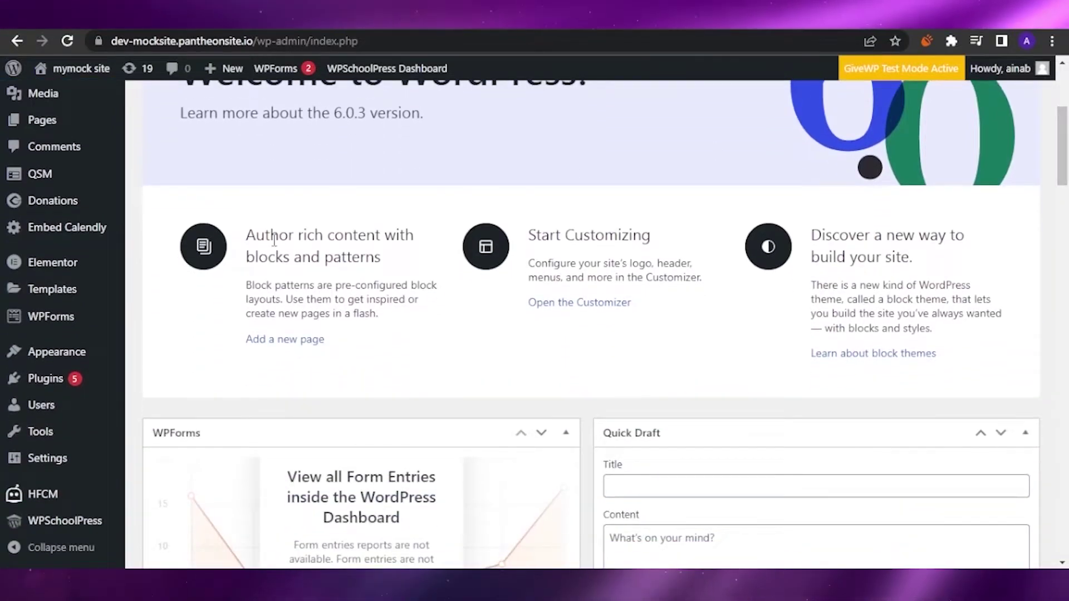
pyautogui.moveTo(83, 377)
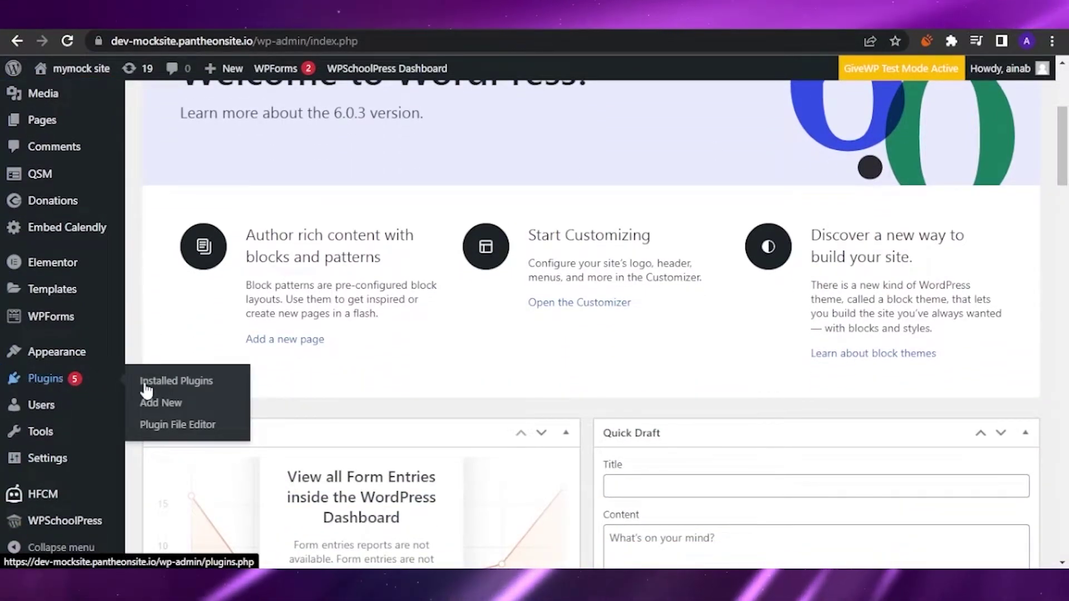
pyautogui.click(171, 411)
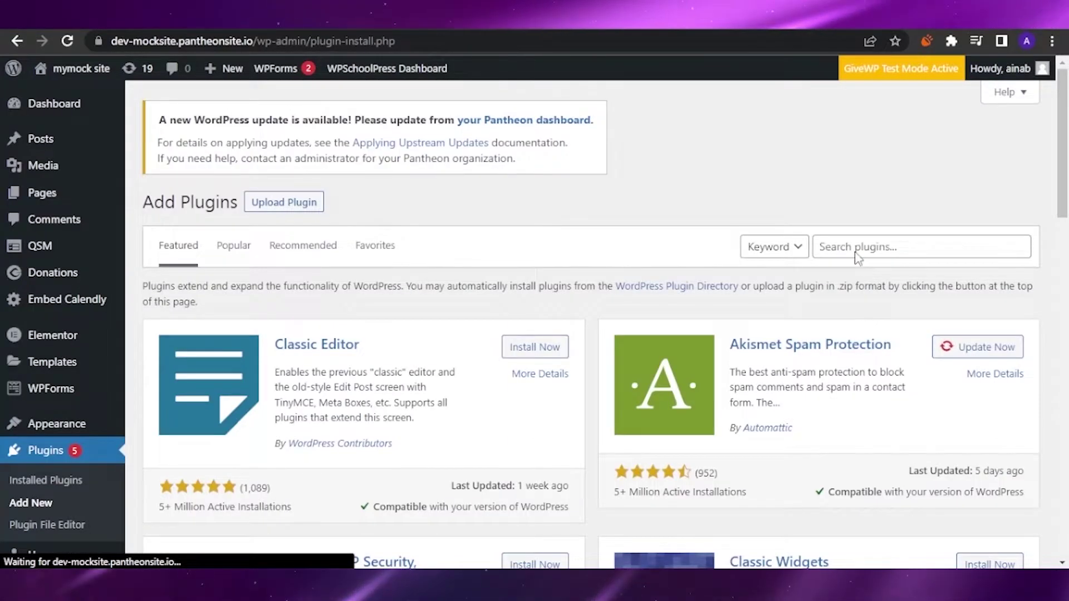
pyautogui.click(852, 235)
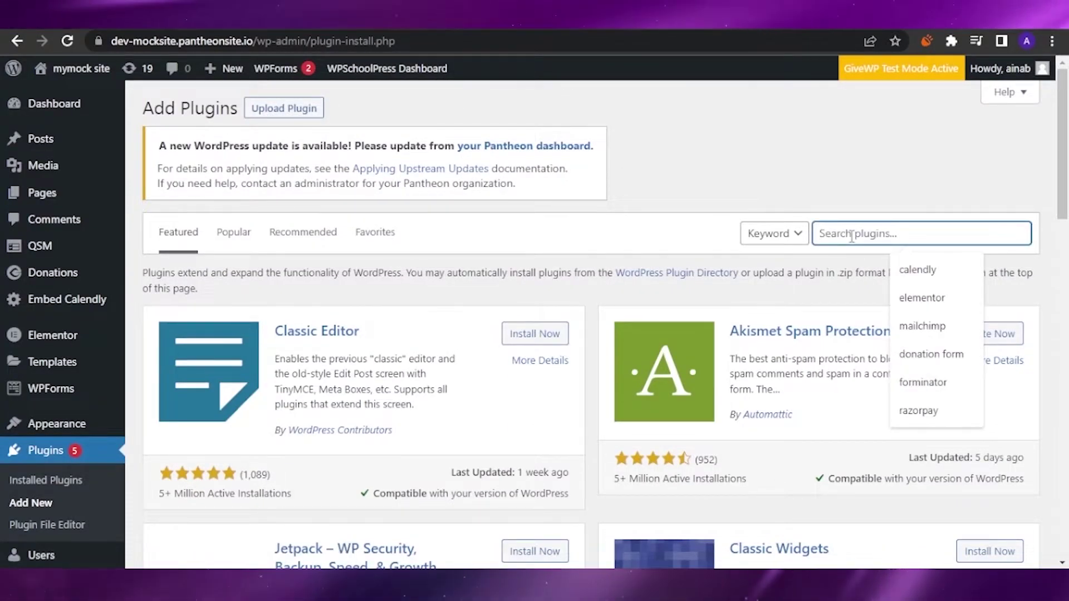
pyautogui.write('sticky header')
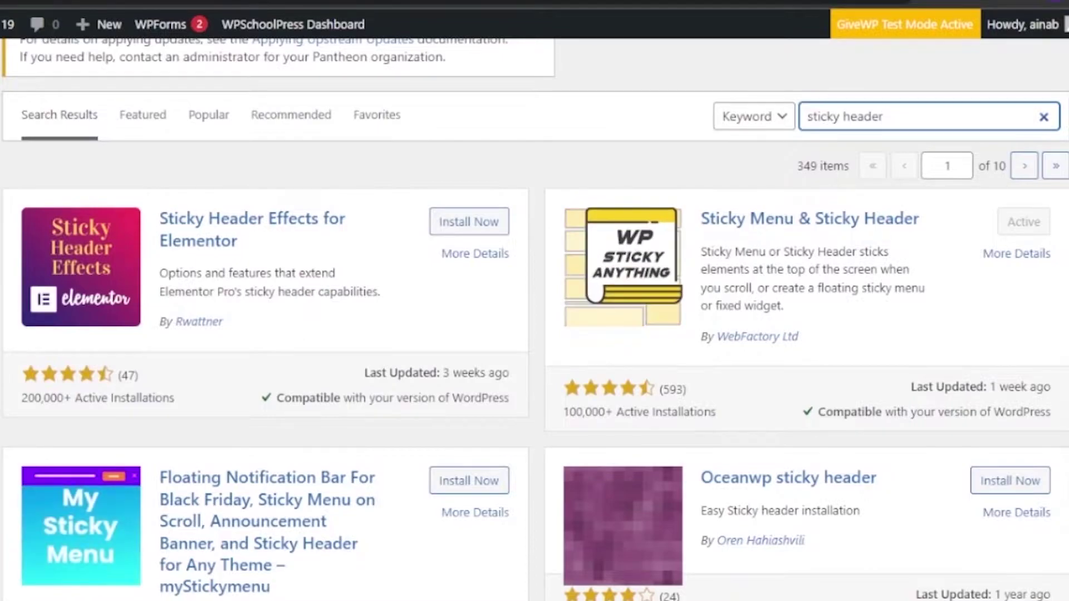
# Step: Install the myStickymenu plugin (Floating Notification Bar, by Premio) from the search results
pyautogui.scroll(-2, 744, 131)
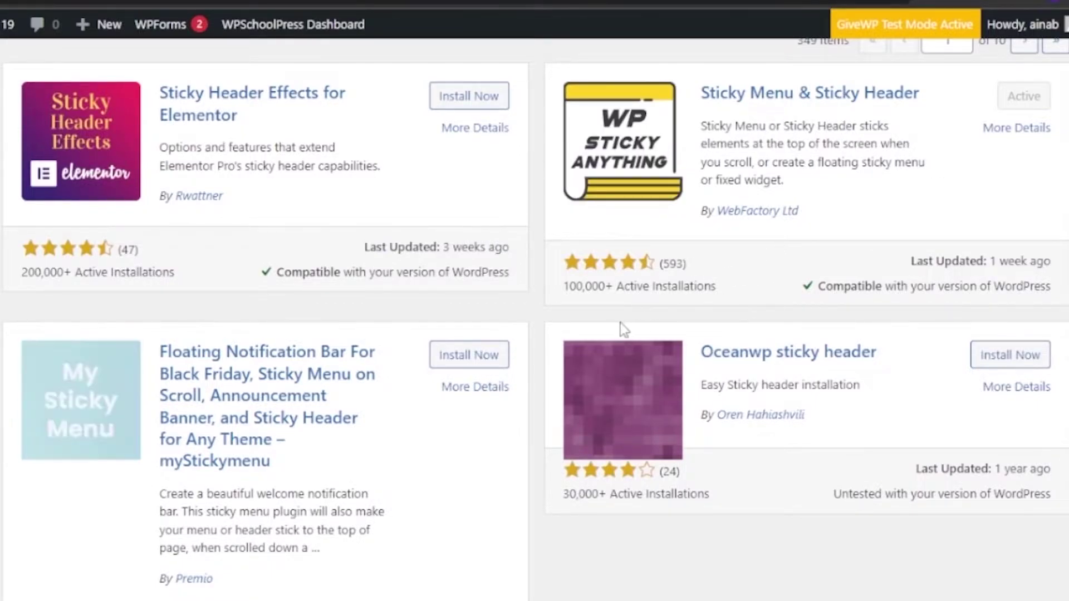
pyautogui.scroll(-3, 535, 319)
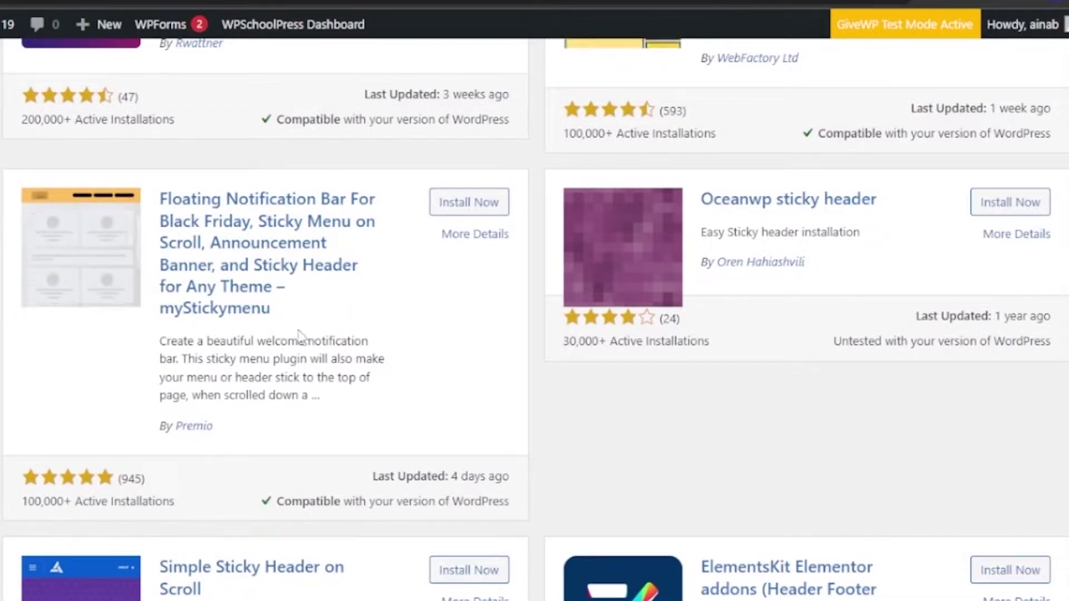
pyautogui.click(468, 202)
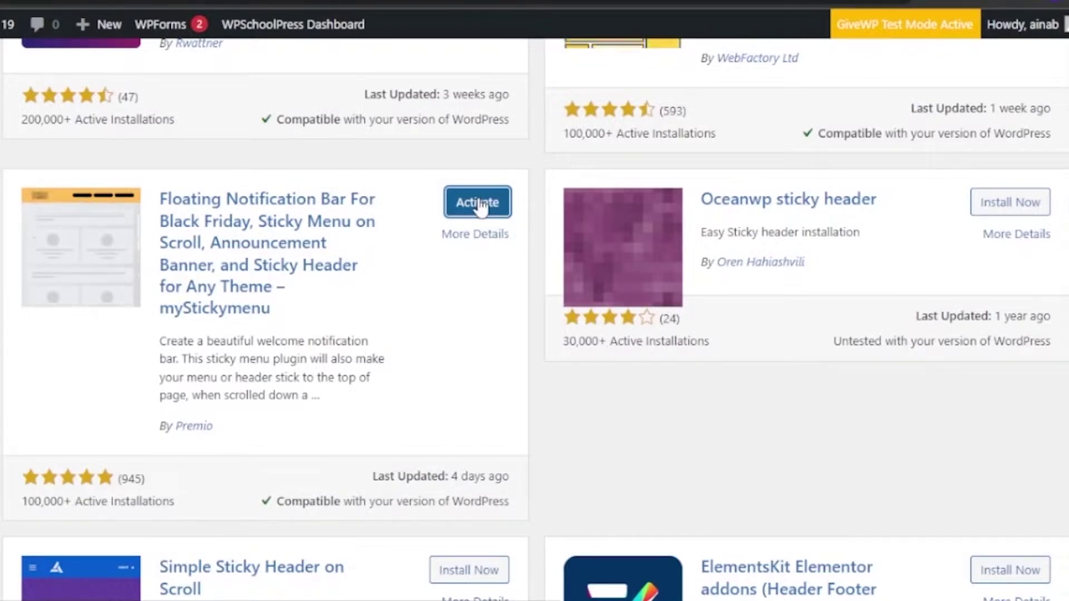
# Step: Activate myStickymenu and skip the Premio newsletter signup to reach its Welcome Bar settings
pyautogui.click(477, 202)
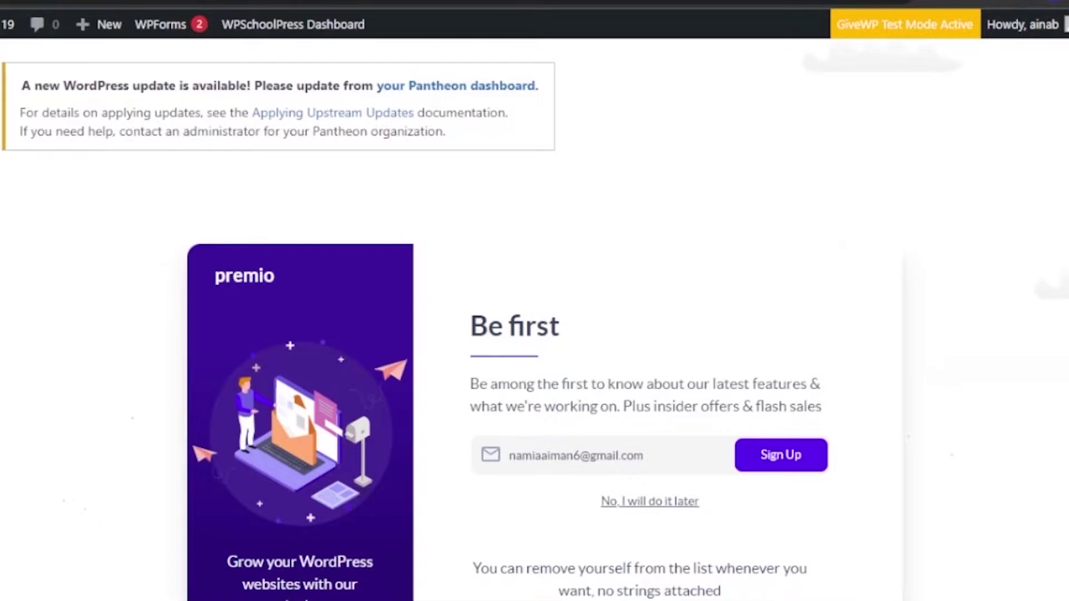
pyautogui.scroll(-3, 534, 320)
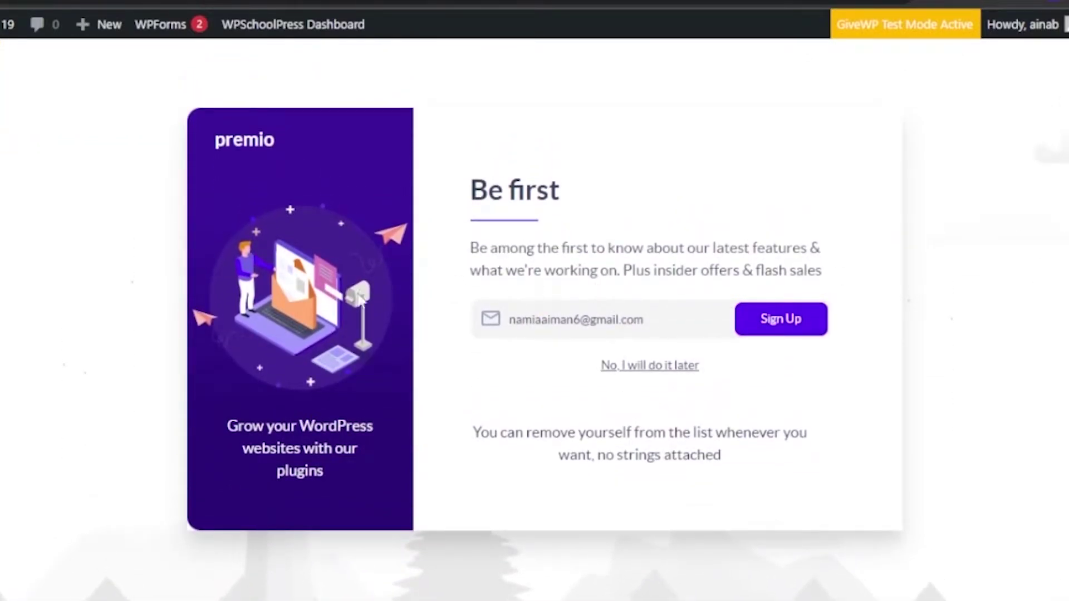
pyautogui.click(671, 372)
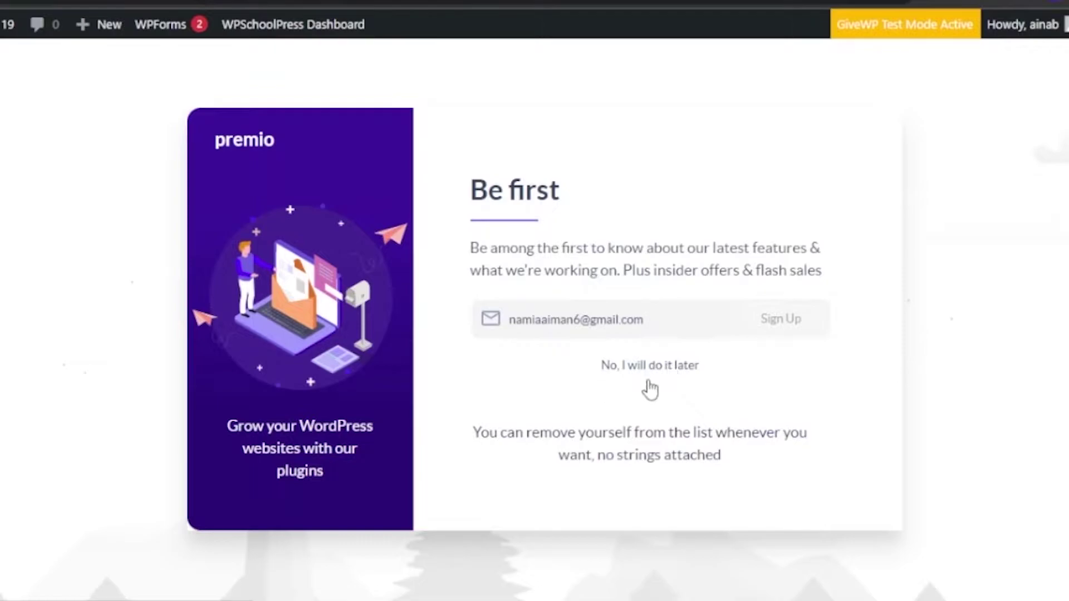
pyautogui.click(631, 363)
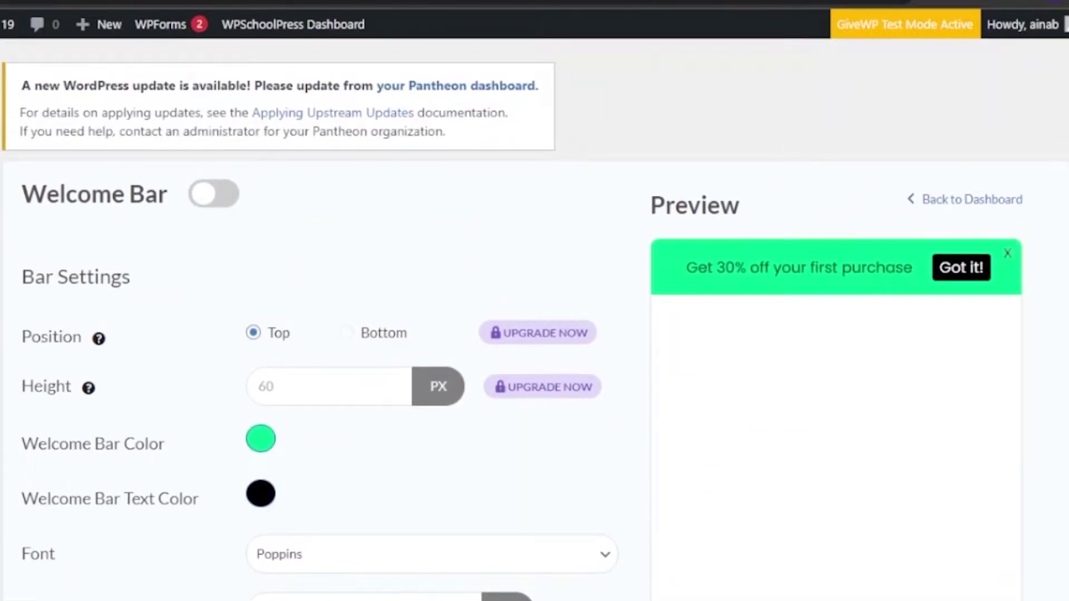
# Step: Scroll down the myStickymenu Welcome Bar settings page
pyautogui.scroll(-5, 311, 334)
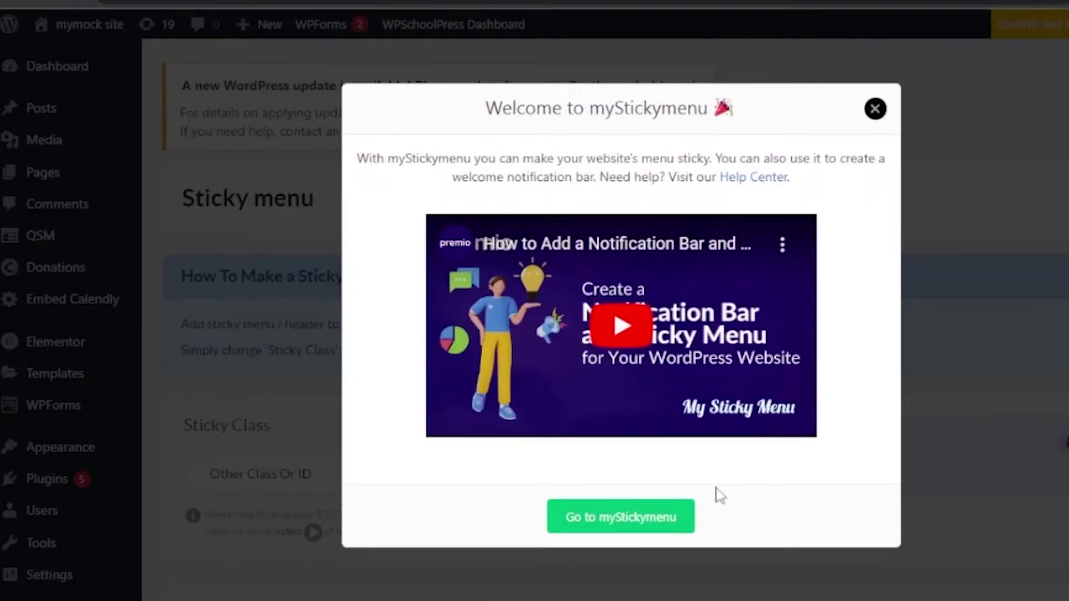
pyautogui.click(658, 522)
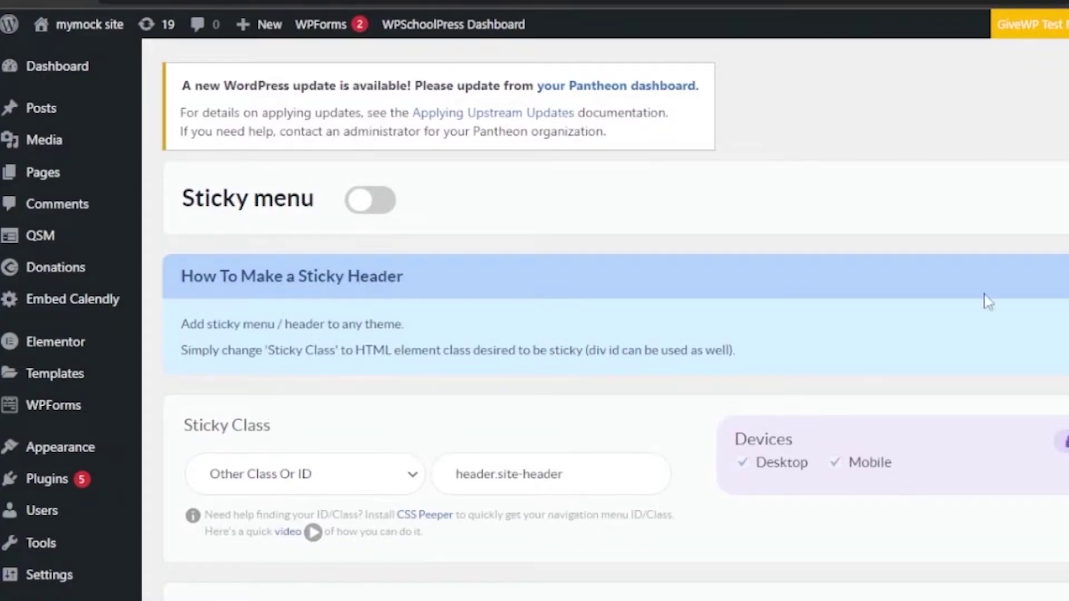
pyautogui.scroll(-3, 557, 334)
pyautogui.scroll(-2, 566, 189)
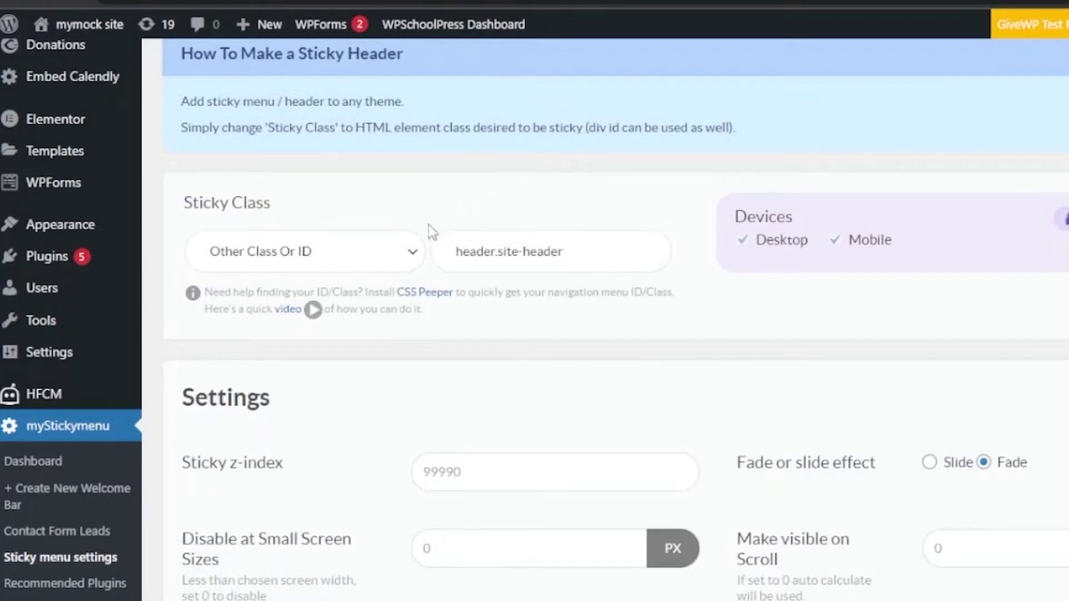
pyautogui.click(411, 257)
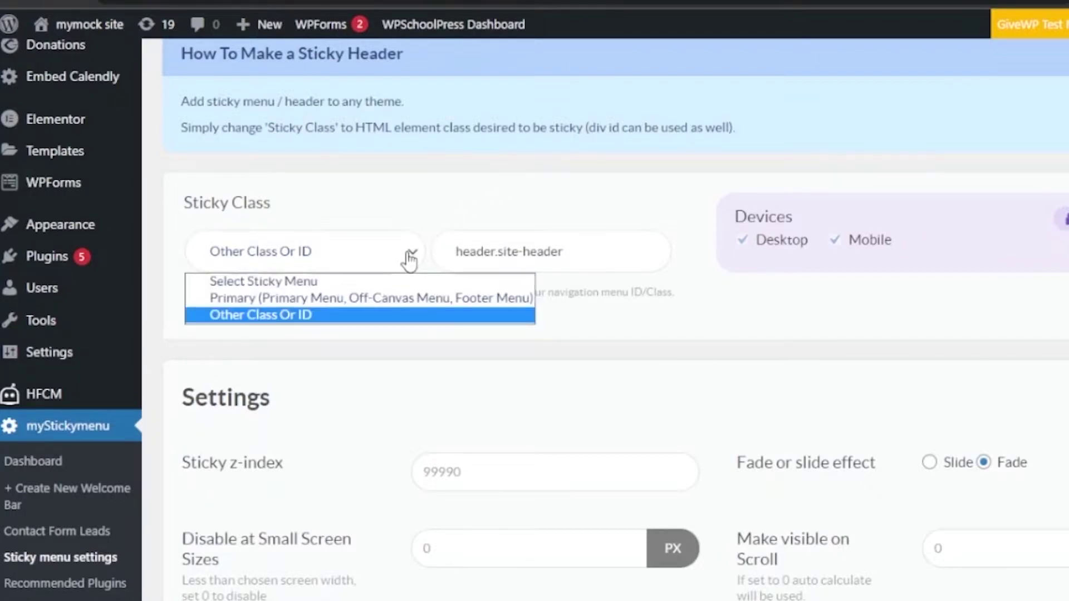
pyautogui.click(323, 282)
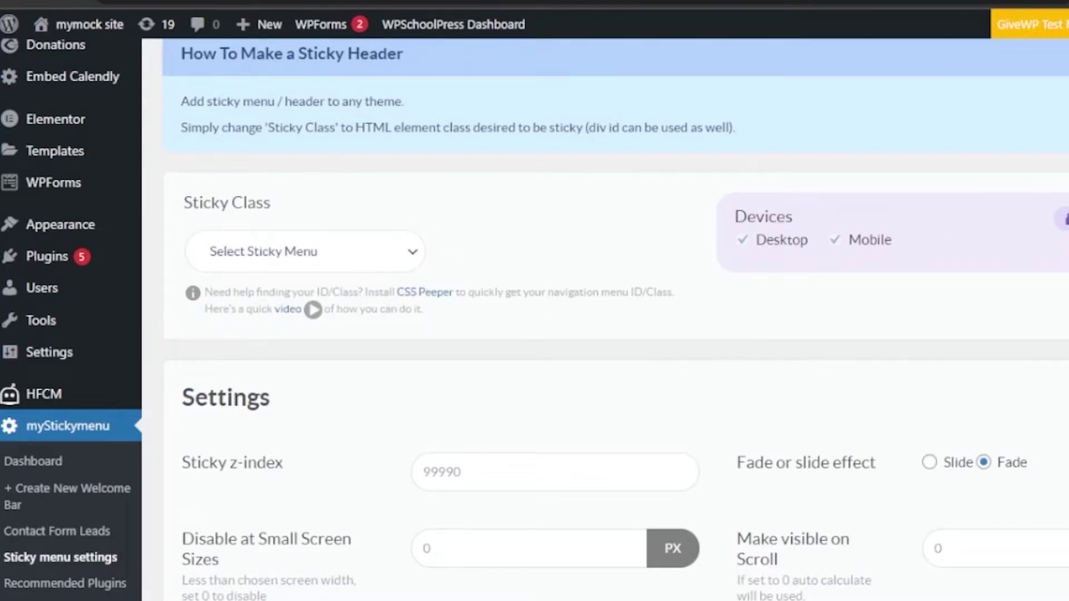
pyautogui.scroll(-10, 613, 318)
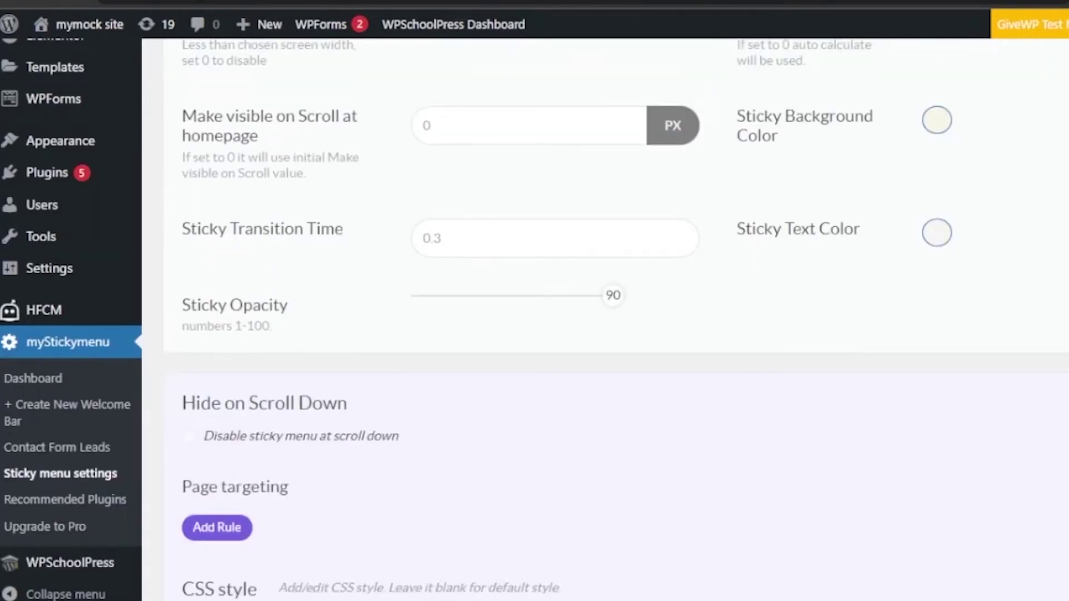
pyautogui.scroll(6, 711, 374)
pyautogui.scroll(-1, 711, 375)
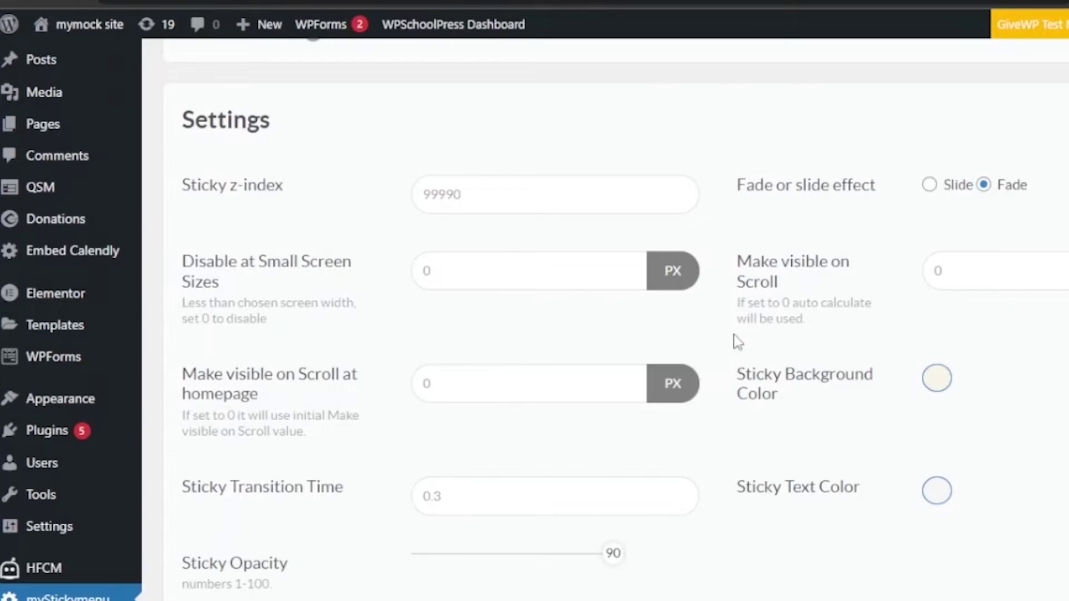
pyautogui.scroll(-3, 885, 386)
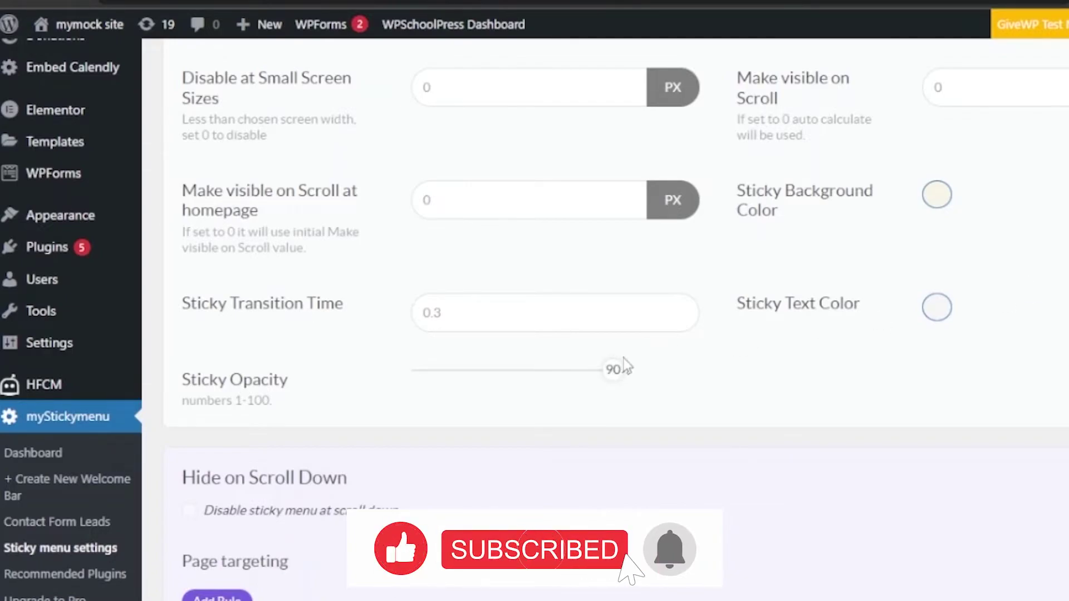
pyautogui.moveTo(614, 370)
pyautogui.mouseDown()
pyautogui.moveTo(439, 389)
pyautogui.moveTo(633, 383)
pyautogui.moveTo(610, 377)
pyautogui.mouseUp()
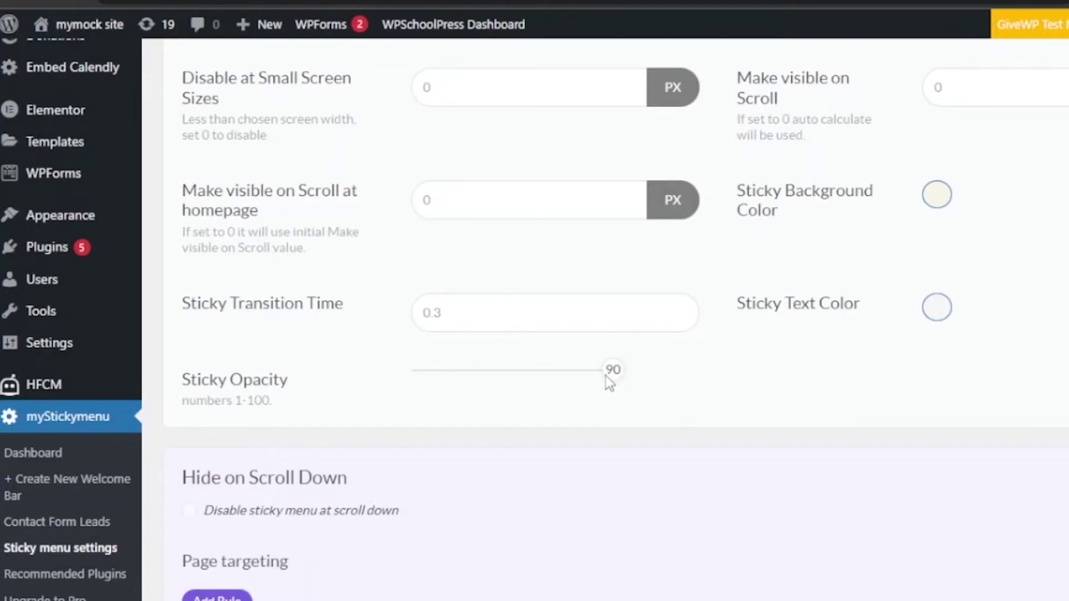
pyautogui.scroll(4, 609, 383)
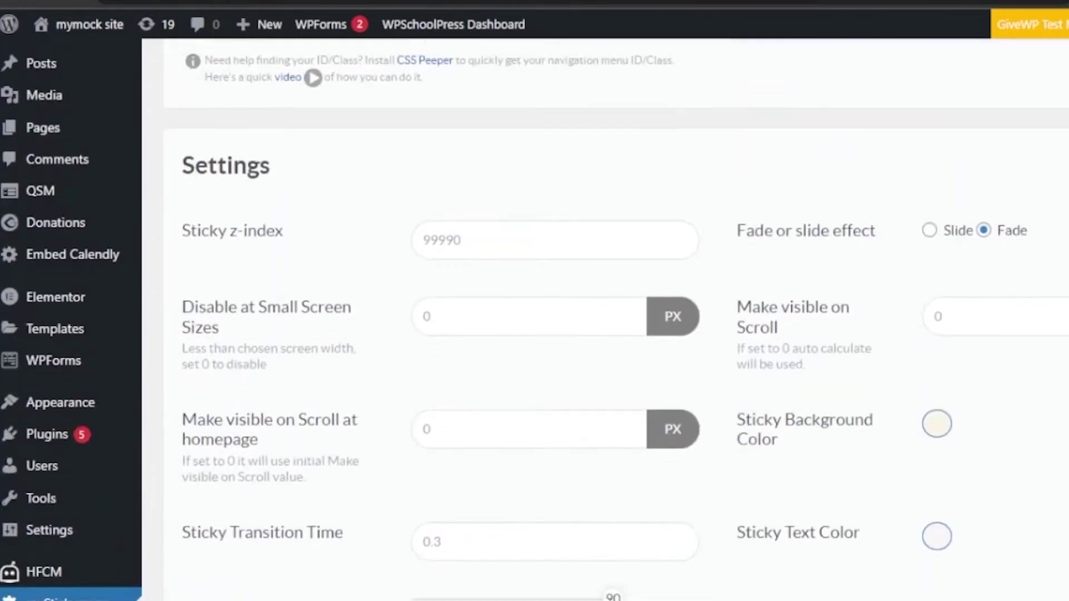
pyautogui.scroll(-1, 888, 195)
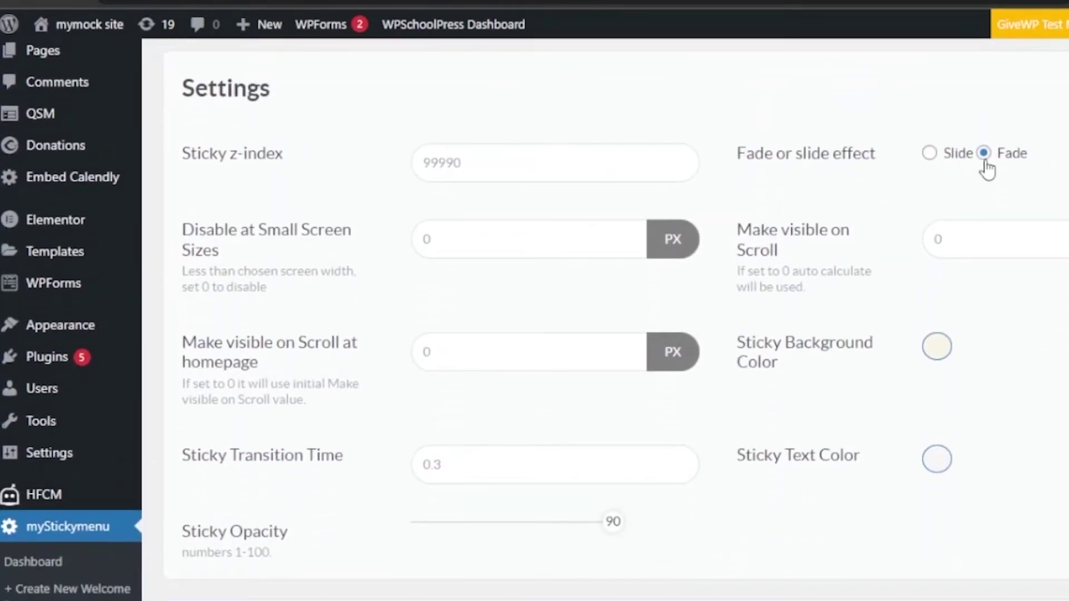
pyautogui.click(929, 156)
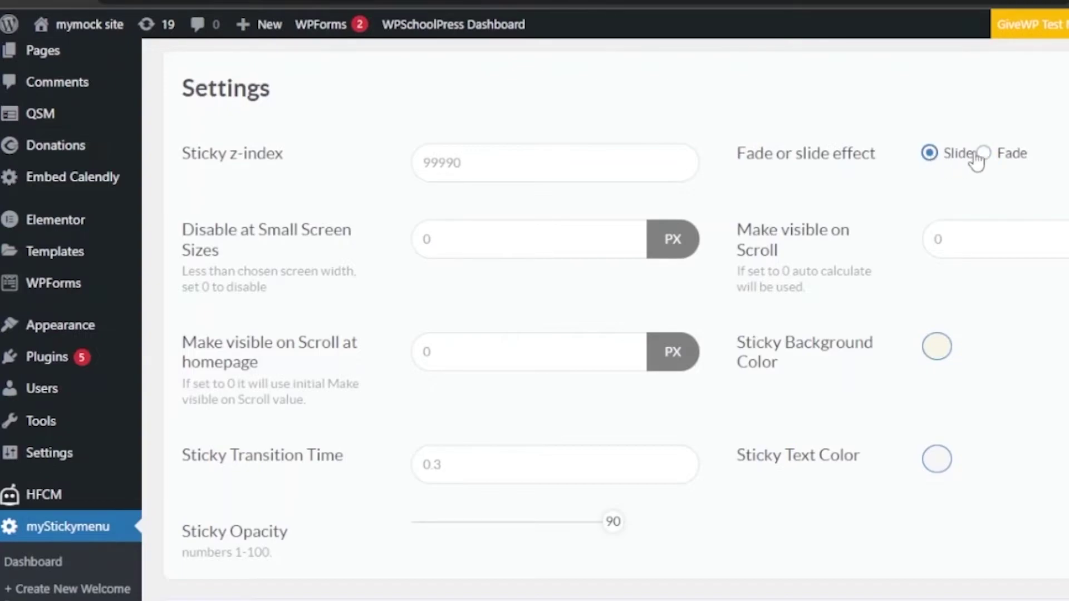
pyautogui.doubleClick(991, 155)
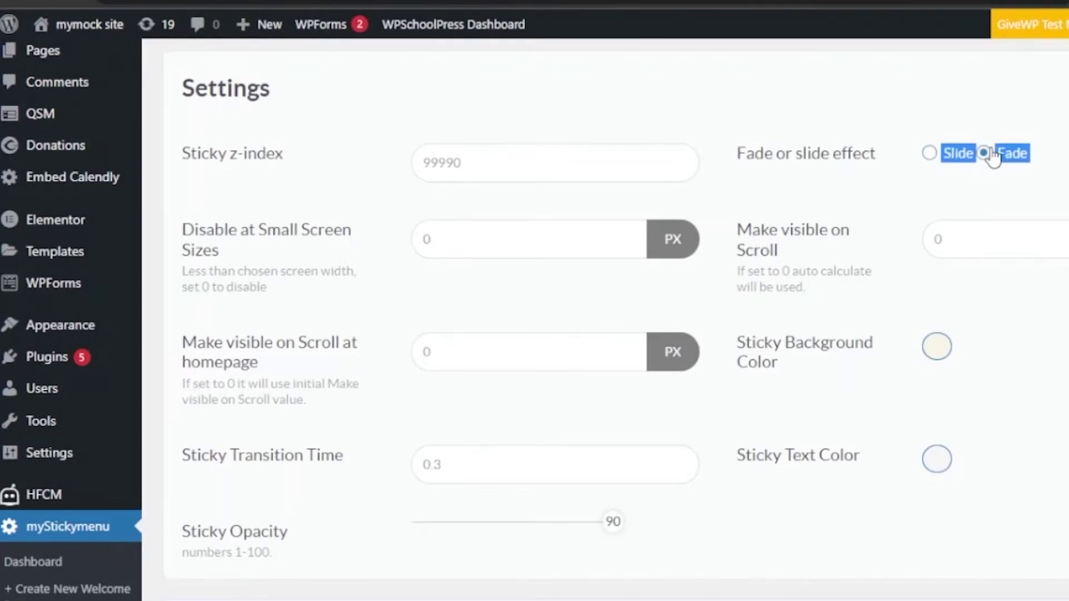
pyautogui.click(994, 155)
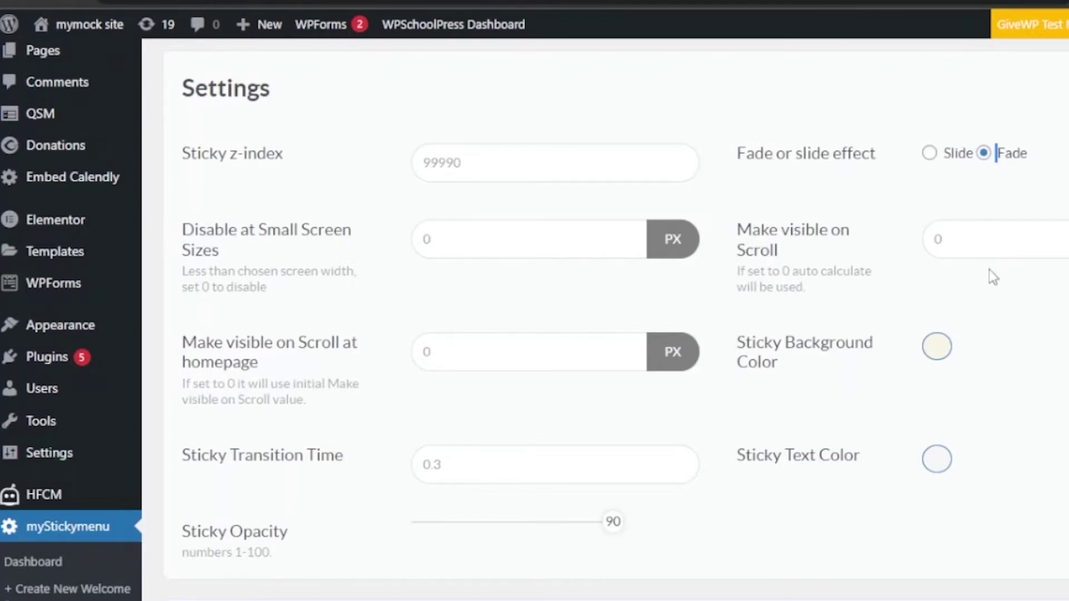
# Step: Try out a few light bluish shades for the sticky background colour
pyautogui.click(935, 357)
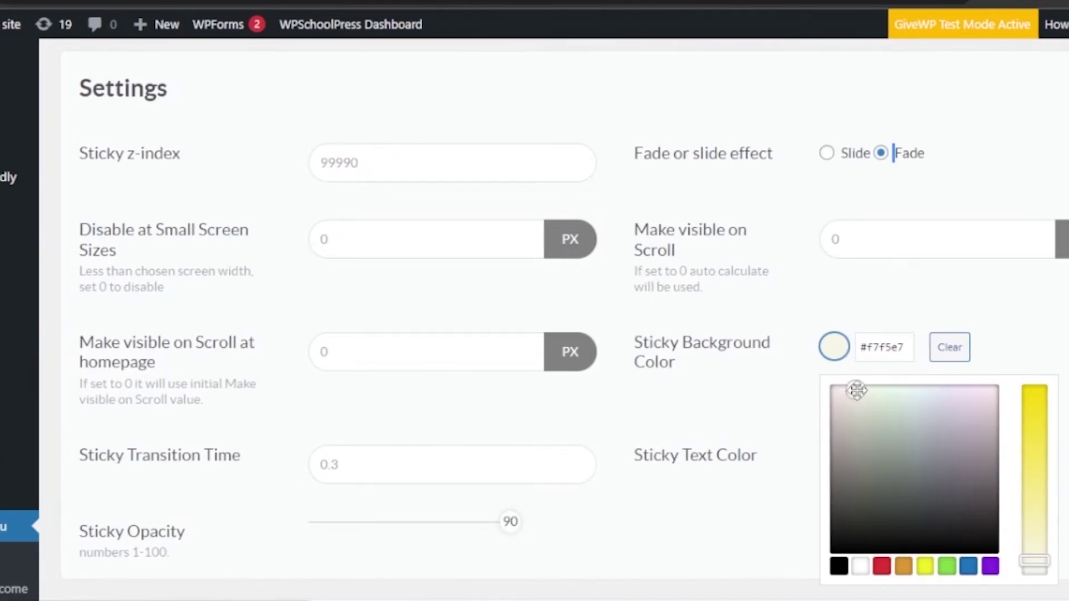
pyautogui.moveTo(856, 391)
pyautogui.mouseDown()
pyautogui.moveTo(898, 410)
pyautogui.moveTo(845, 426)
pyautogui.mouseUp()
pyautogui.moveTo(911, 401)
pyautogui.mouseDown()
pyautogui.moveTo(911, 410)
pyautogui.moveTo(931, 407)
pyautogui.moveTo(935, 394)
pyautogui.moveTo(919, 386)
pyautogui.moveTo(932, 389)
pyautogui.mouseUp()
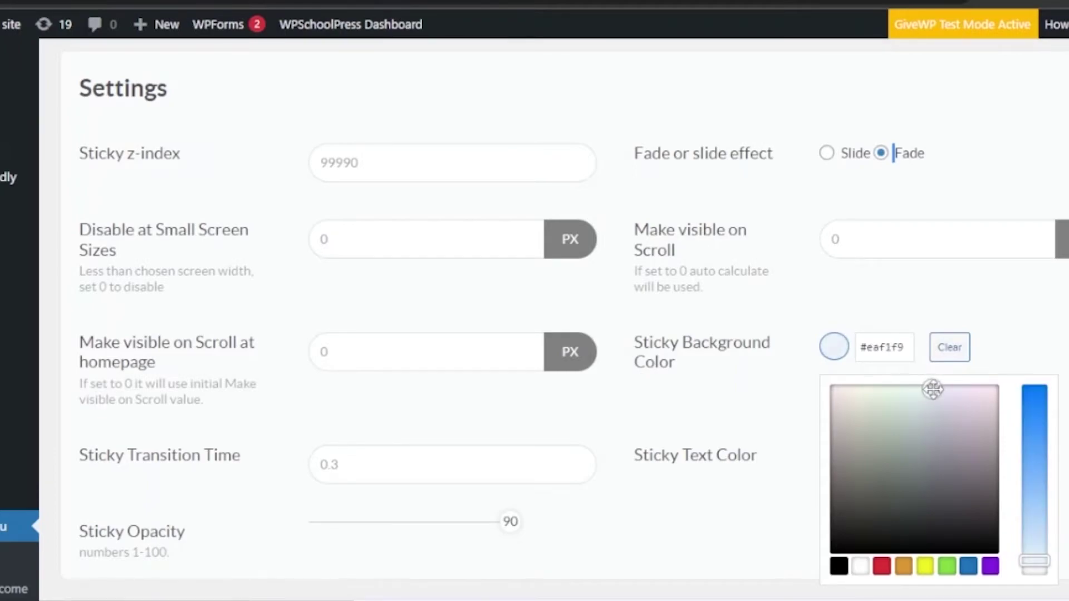
pyautogui.click(1037, 343)
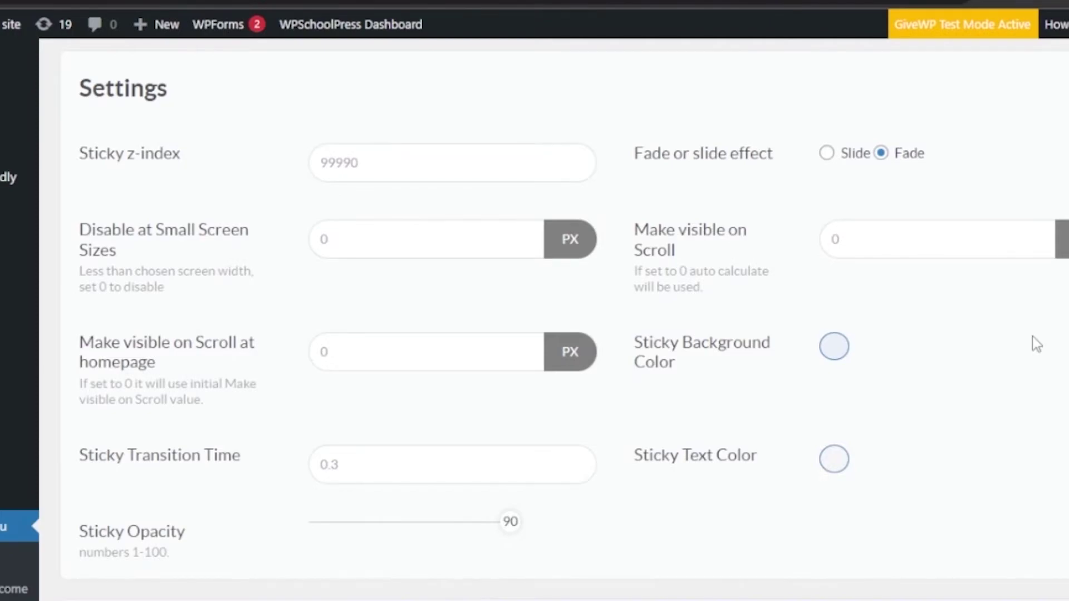
# Step: Set the sticky text colour to the orange preset #dd9933
pyautogui.click(842, 468)
pyautogui.click(932, 519)
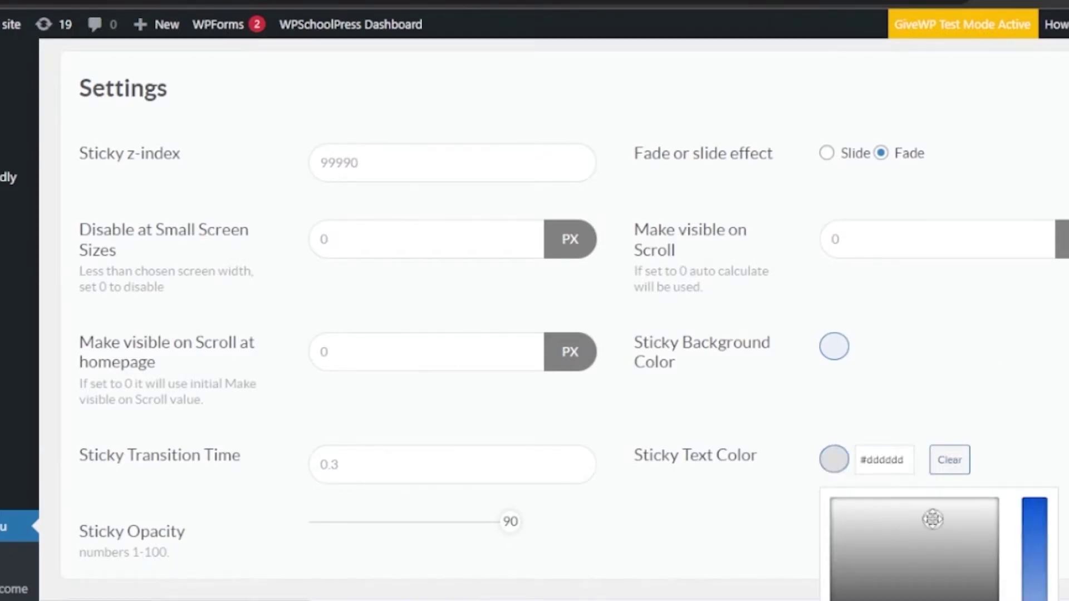
pyautogui.moveTo(932, 519)
pyautogui.mouseDown()
pyautogui.moveTo(911, 508)
pyautogui.moveTo(867, 535)
pyautogui.mouseUp()
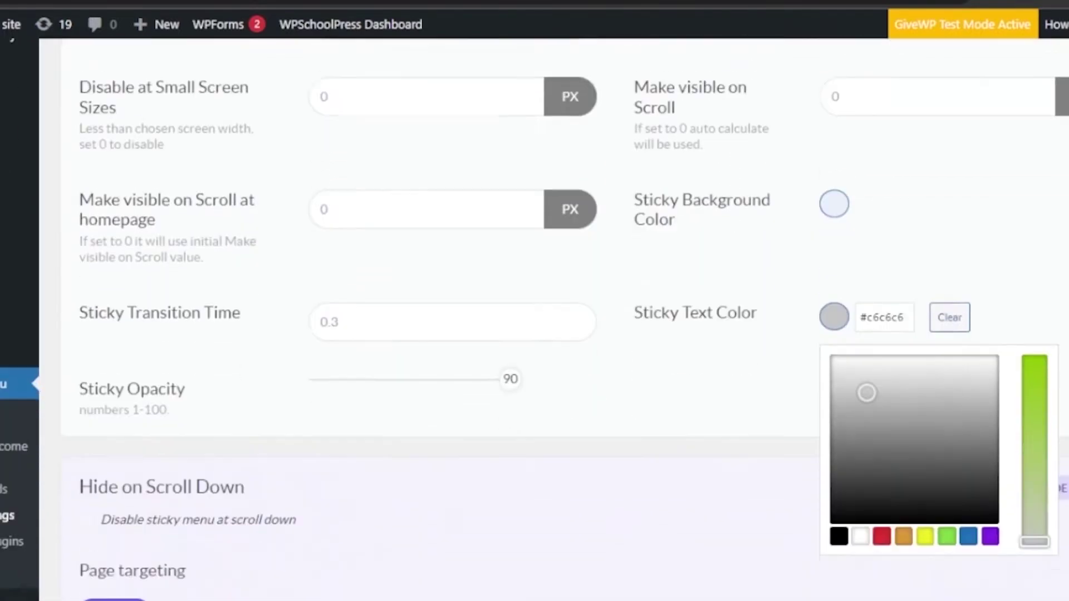
pyautogui.scroll(-3, 1007, 436)
pyautogui.click(904, 480)
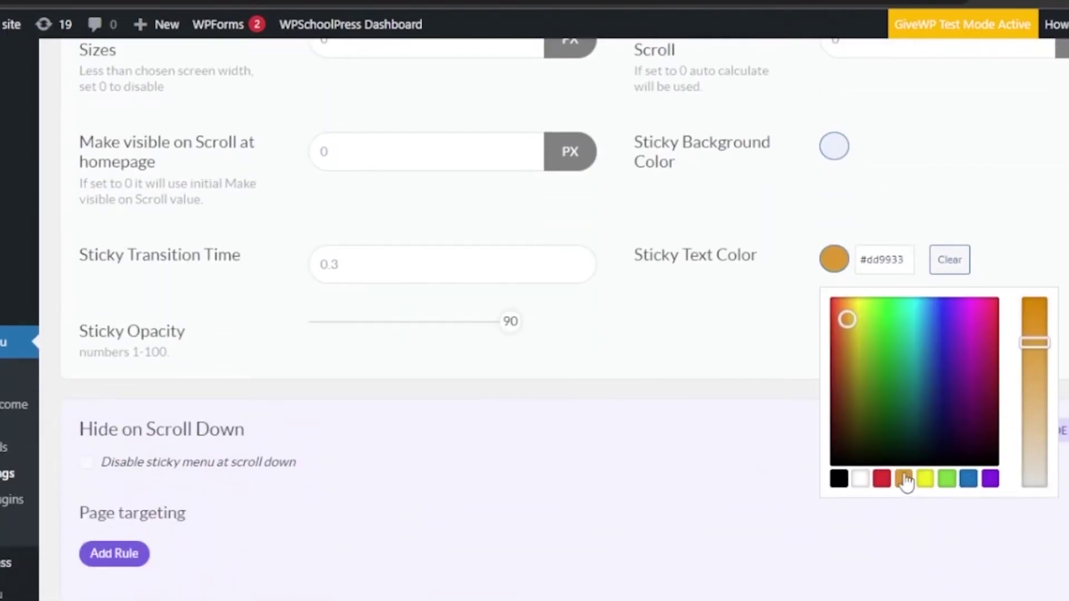
# Step: Set the sticky background colour to the orange preset #dd9933
pyautogui.click(826, 151)
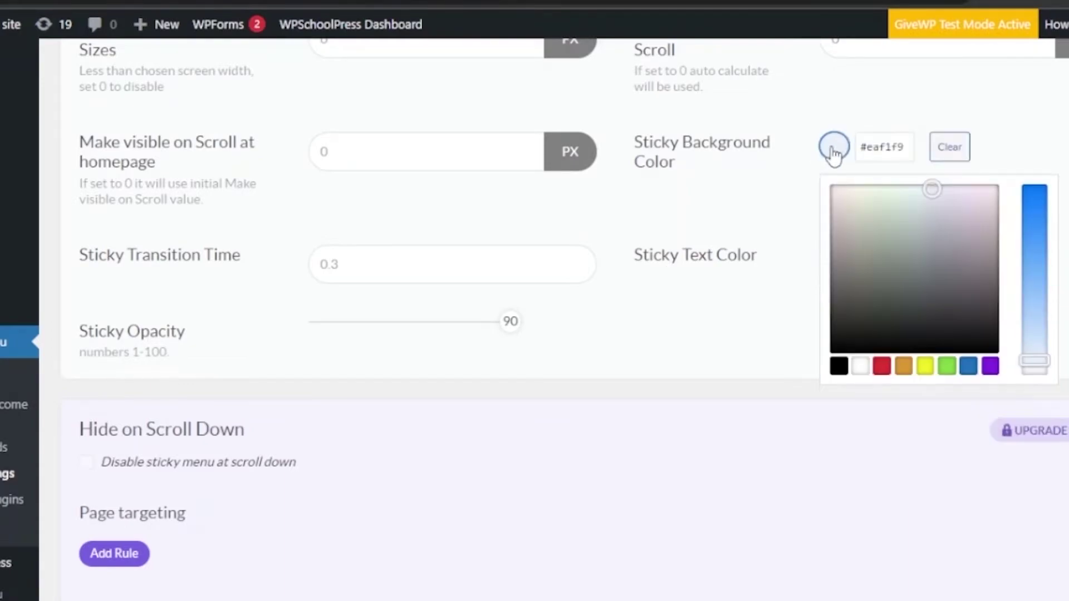
pyautogui.click(923, 369)
pyautogui.click(906, 368)
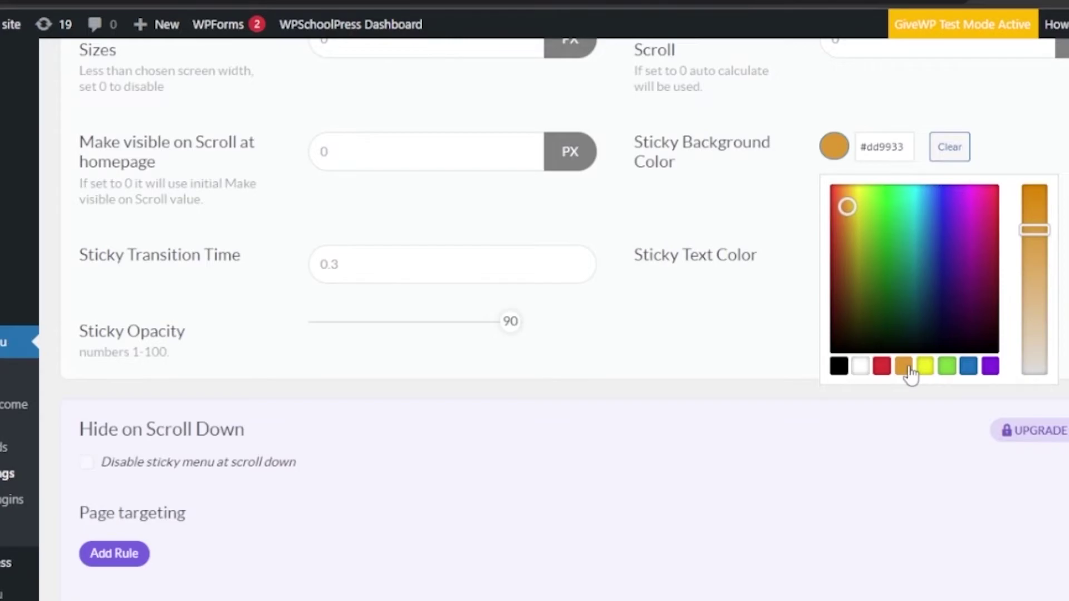
pyautogui.scroll(-4, 556, 317)
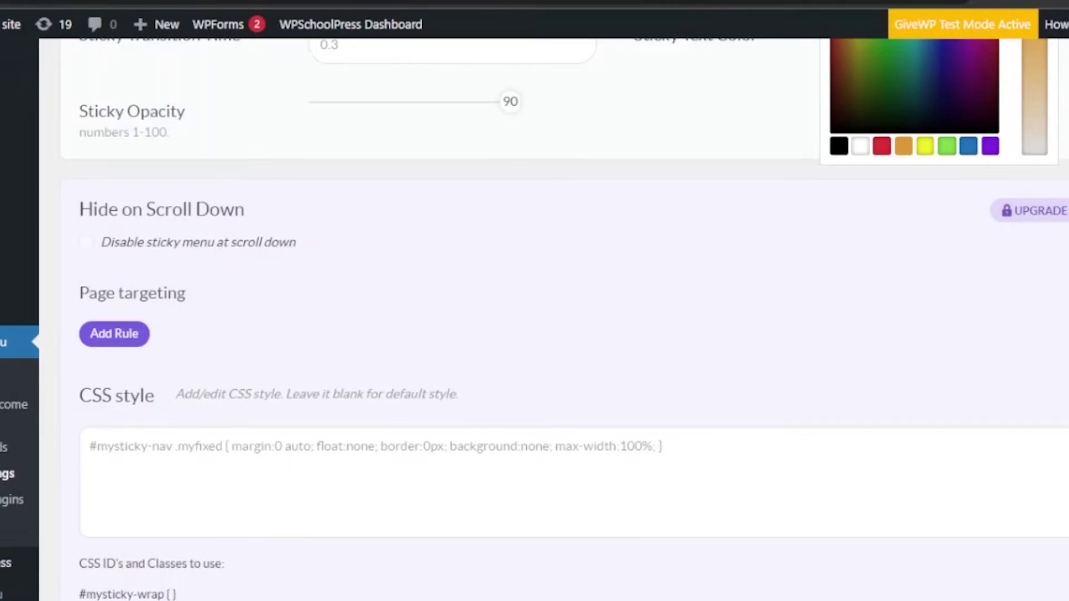
pyautogui.scroll(-5, 1063, 361)
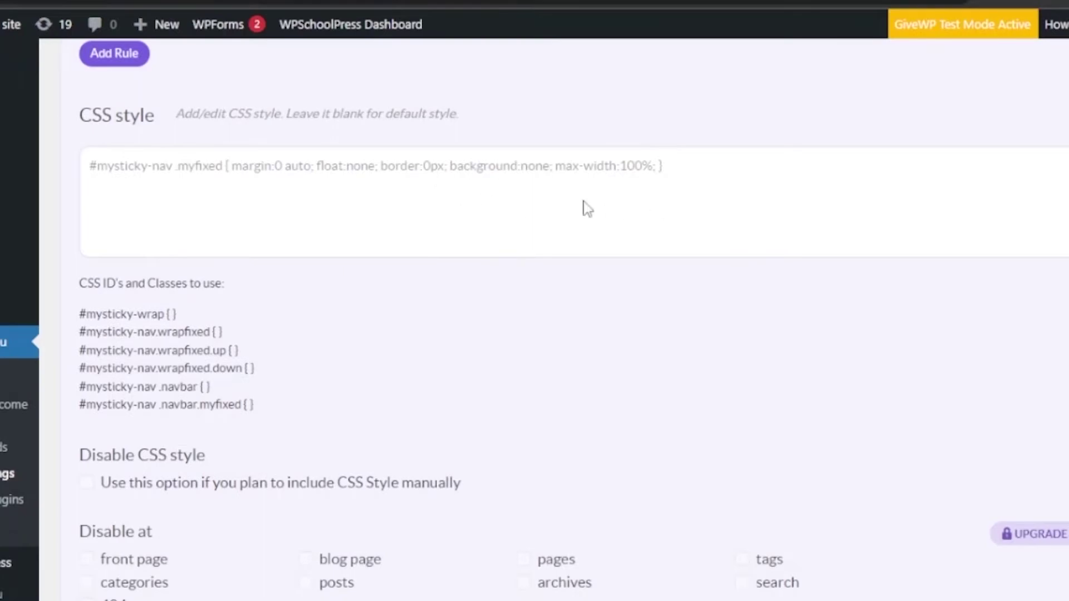
pyautogui.scroll(-3, 583, 557)
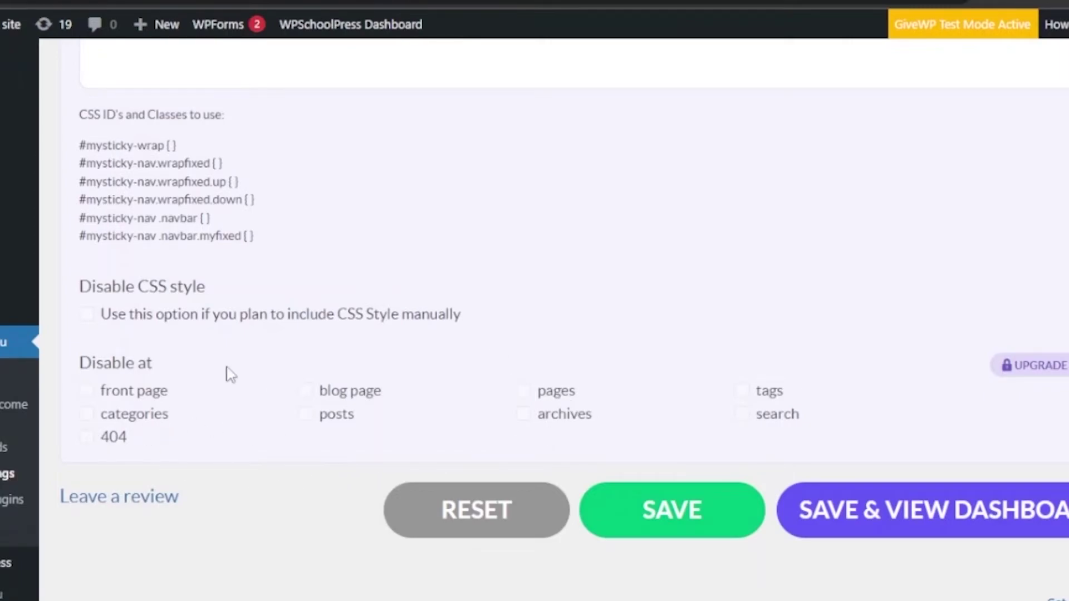
# Step: Save the settings with Save & Turn on Sticky Menu, then go to Appearance > Themes
pyautogui.click(666, 522)
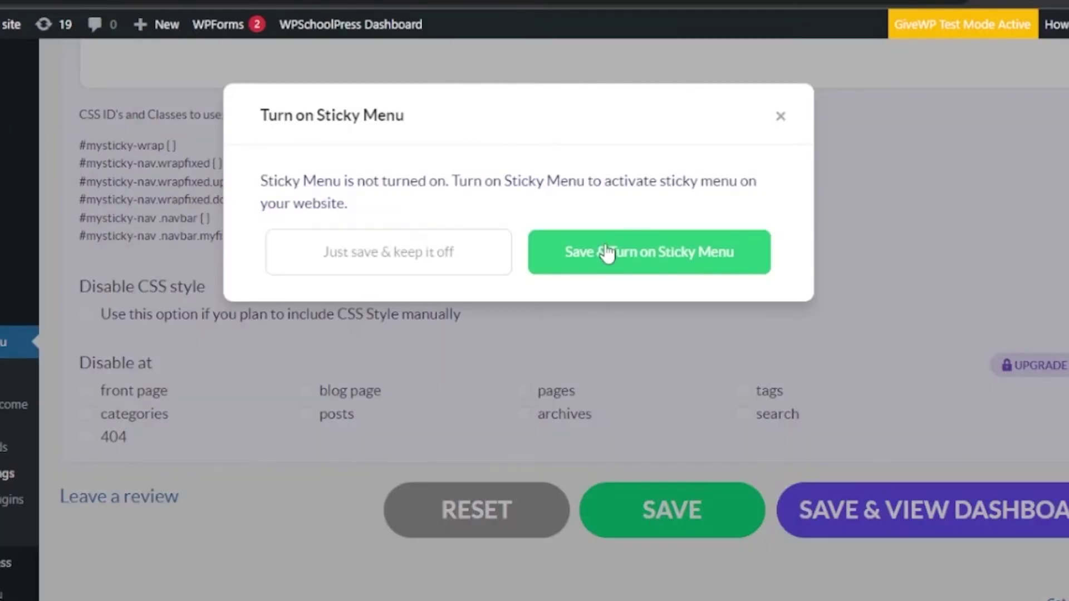
pyautogui.click(606, 253)
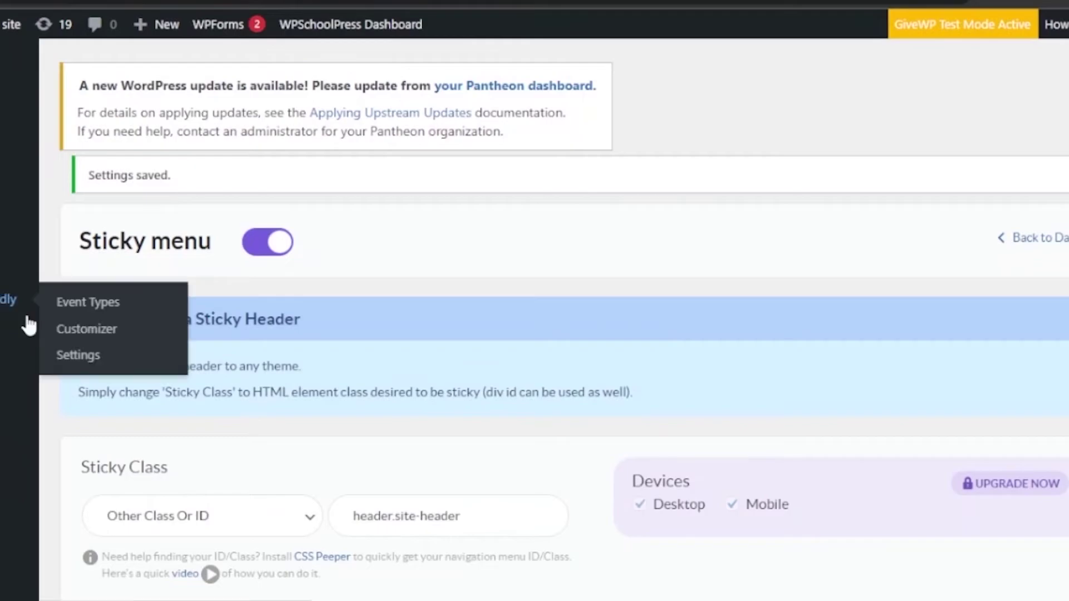
pyautogui.moveTo(3, 264)
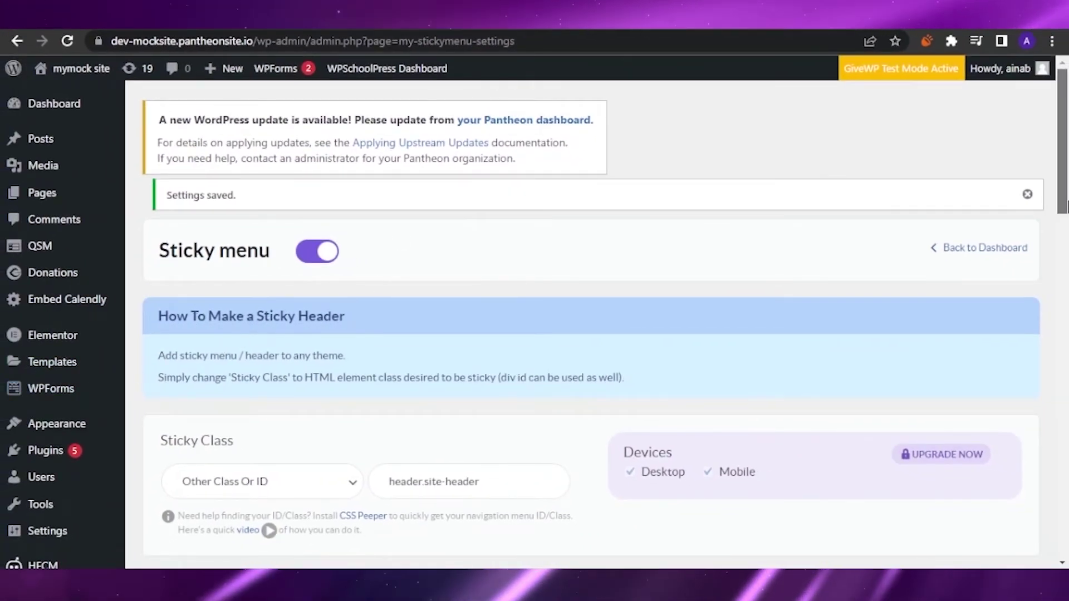
pyautogui.scroll(-4, 1066, 307)
pyautogui.scroll(-5, 1065, 308)
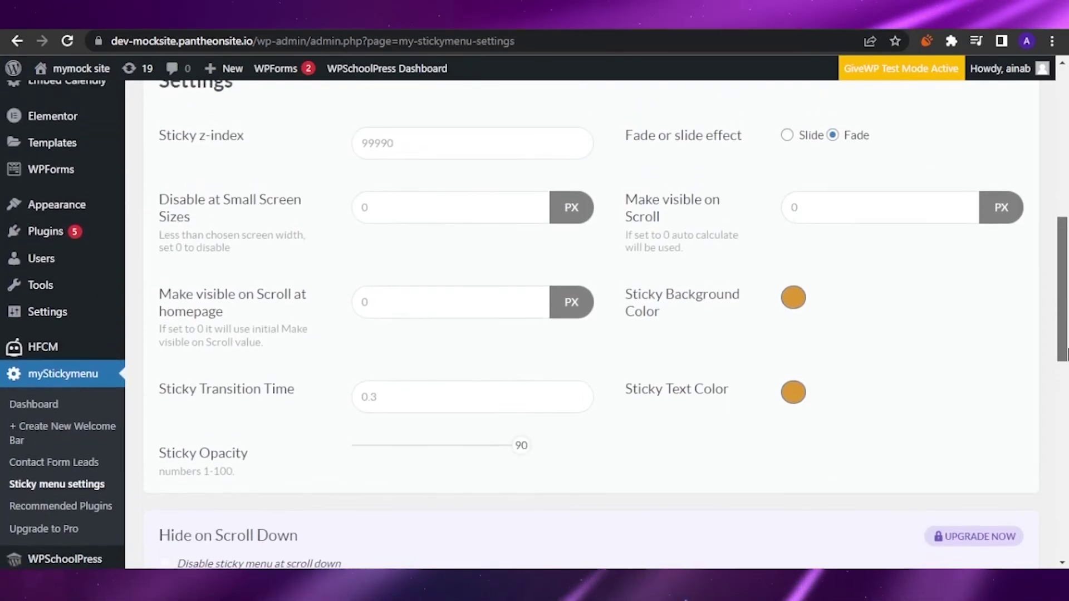
pyautogui.moveTo(111, 208)
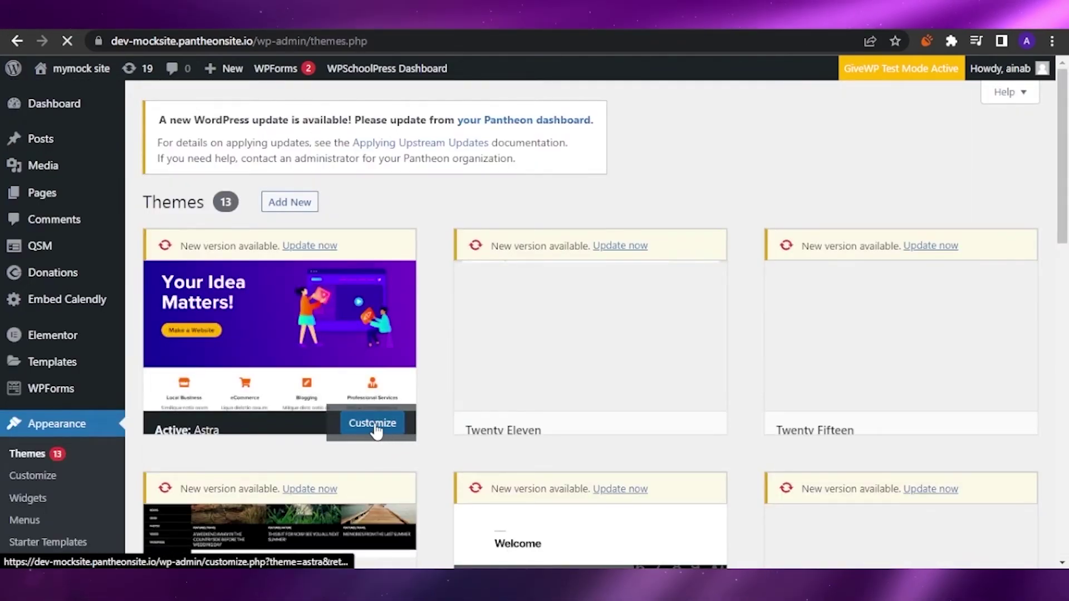
# Step: Open the Customizer for the active Astra theme and back out to its main sections list
pyautogui.click(373, 424)
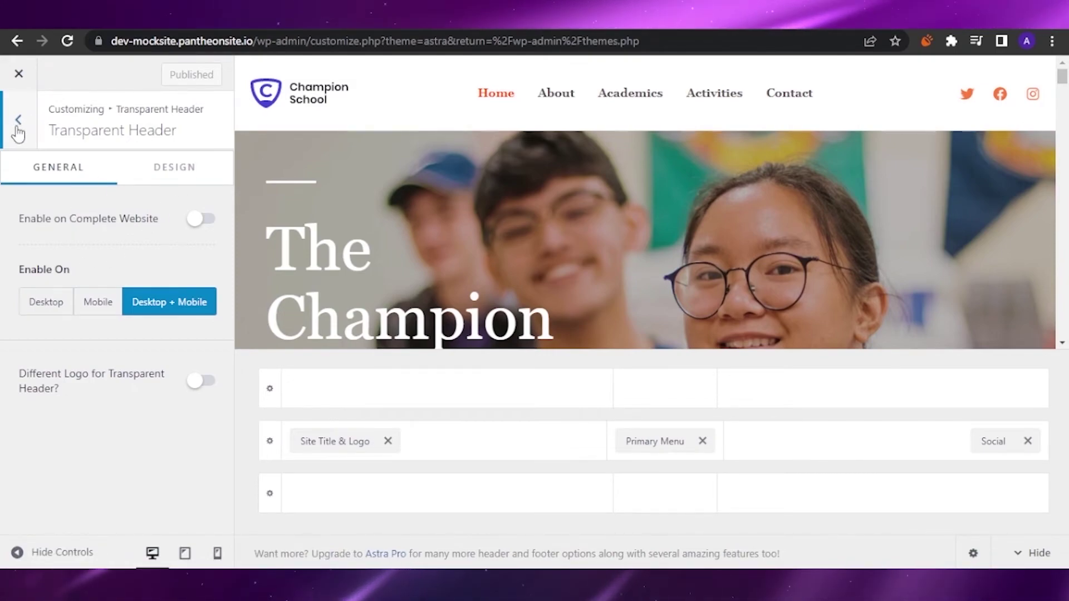
pyautogui.click(18, 119)
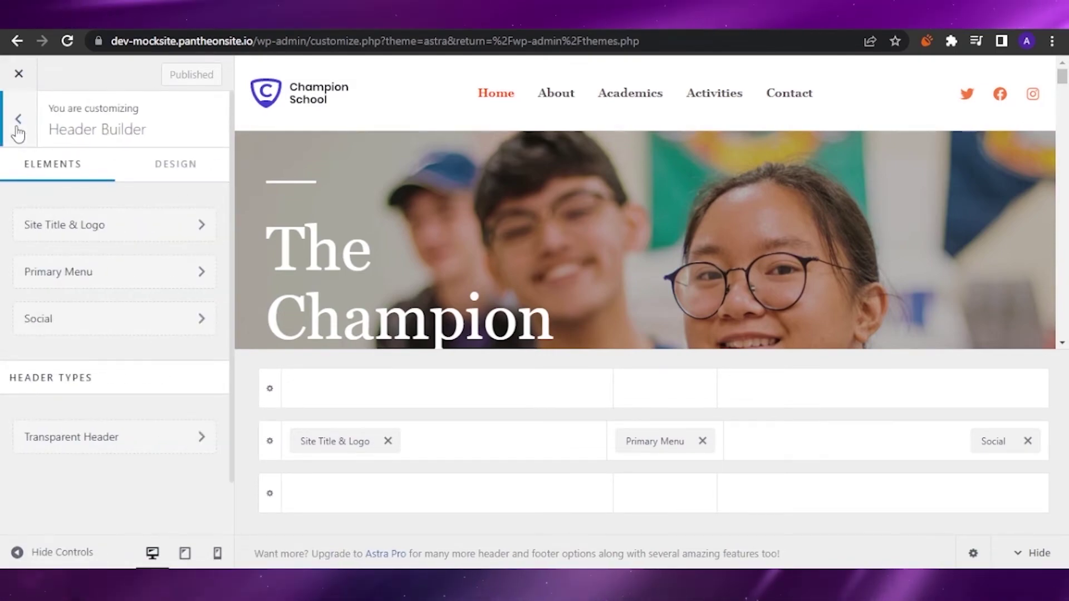
pyautogui.click(18, 126)
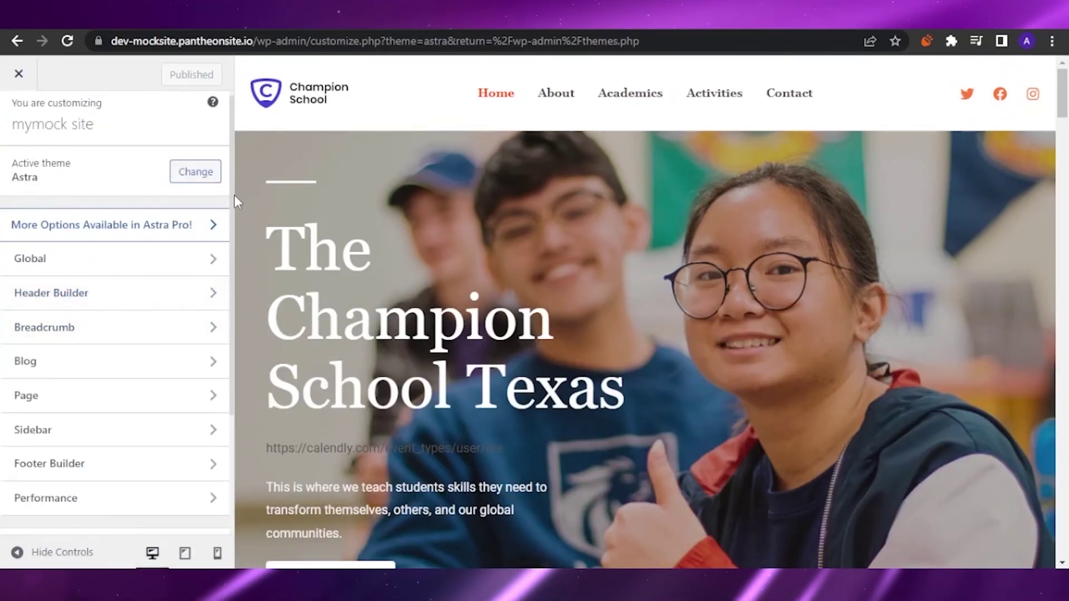
pyautogui.scroll(-3, 219, 421)
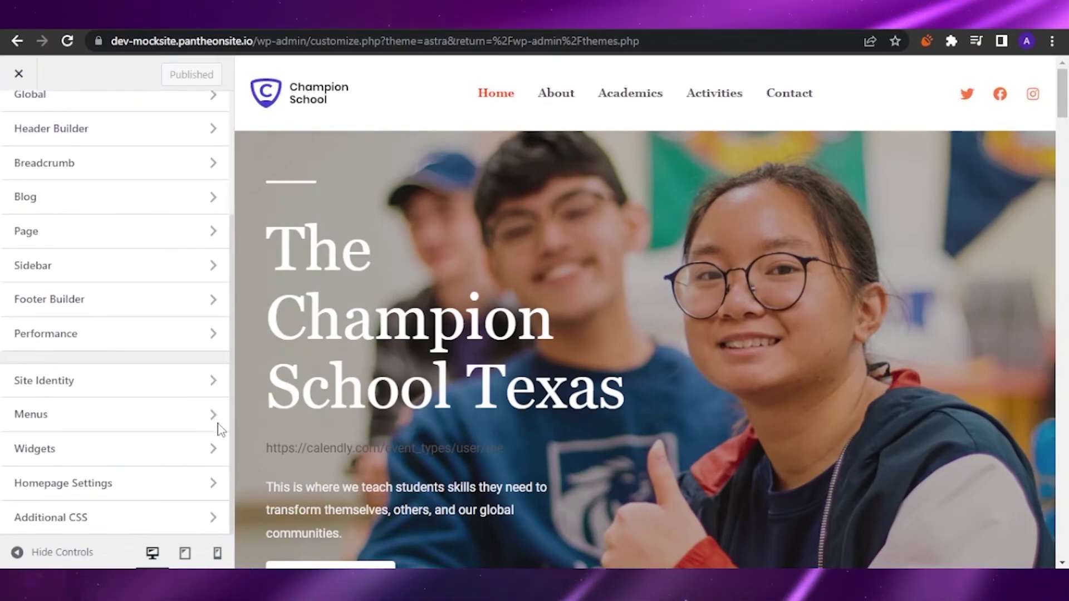
pyautogui.click(219, 427)
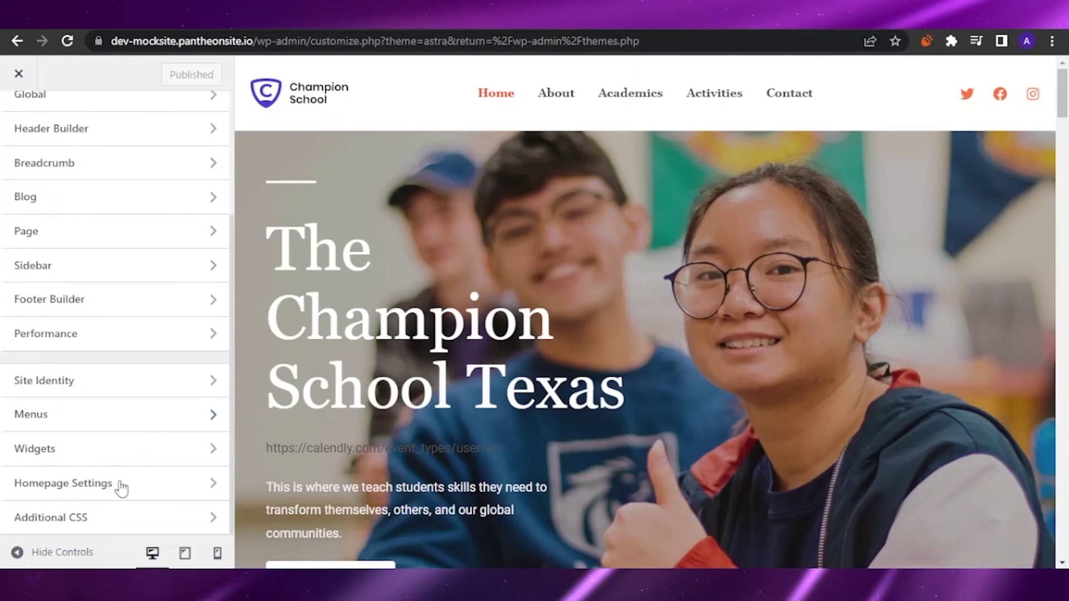
# Step: Open the Additional CSS section from the Customizer sidebar
pyautogui.click(199, 519)
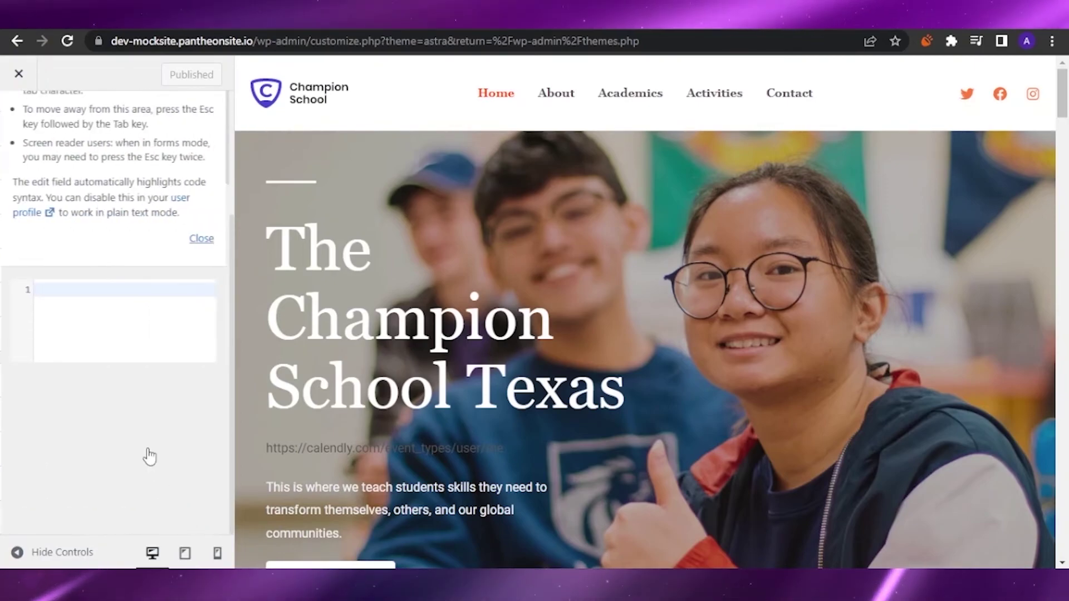